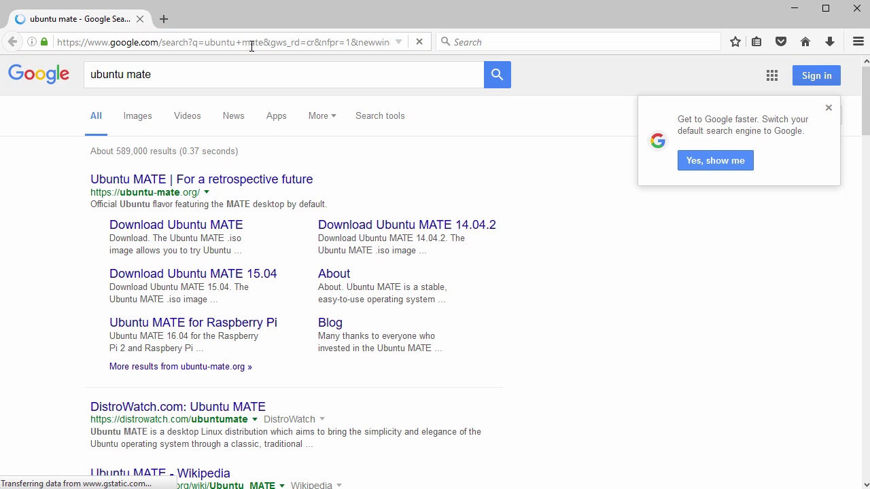
Open the official Ubuntu MATE website from the search results and go to its download page
{"action": "left_click_drag", "start_coordinate": [86, 182], "coordinate": [315, 181]}
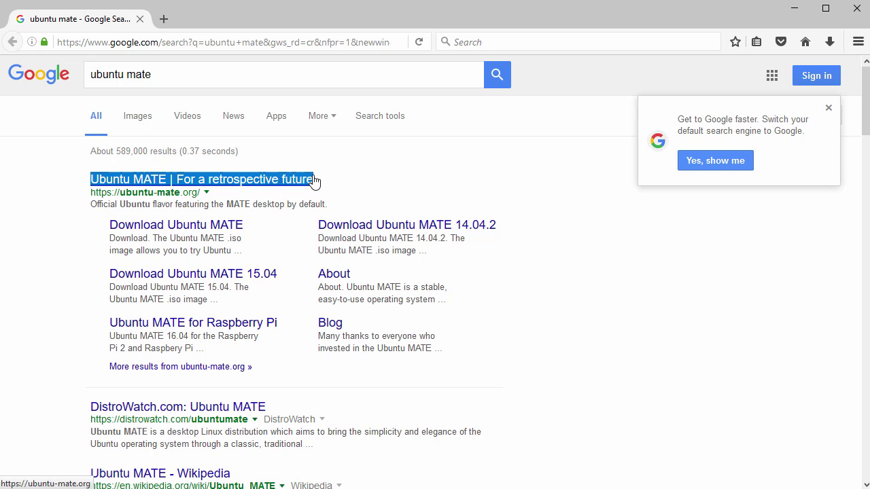
{"action": "left_click", "coordinate": [238, 184]}
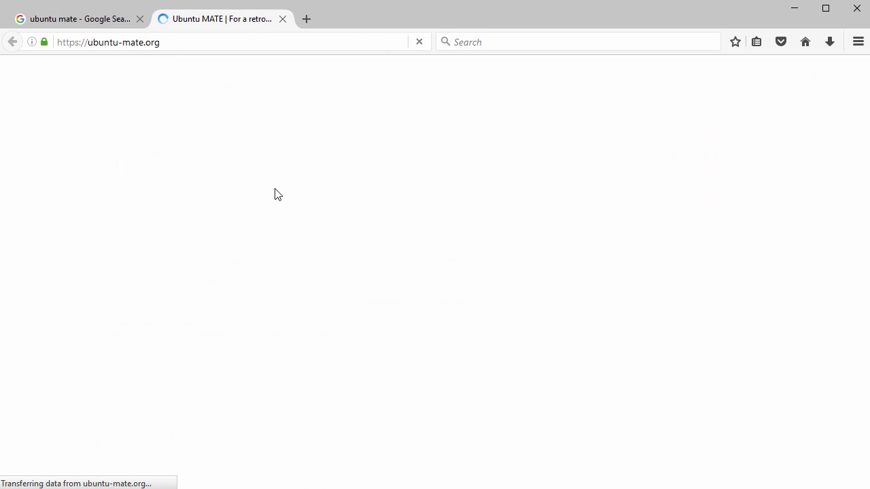
{"action": "scroll", "coordinate": [274, 197], "scroll_direction": "down", "scroll_amount": 6}
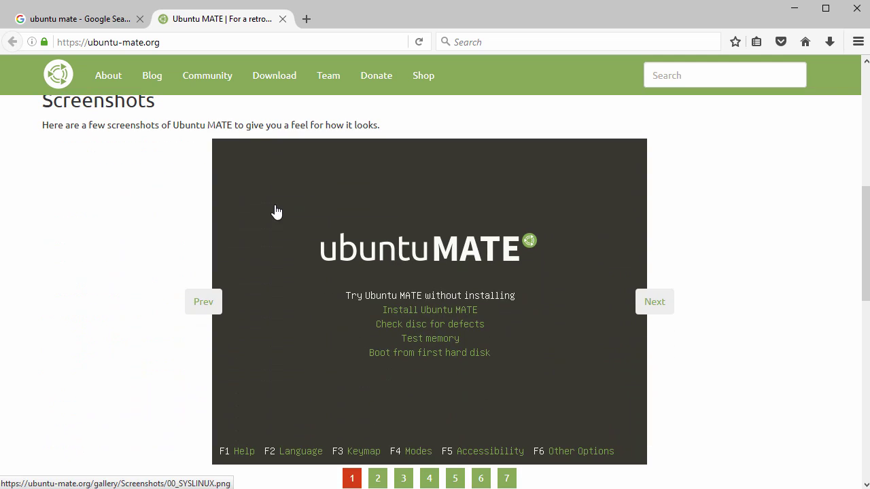
{"action": "scroll", "coordinate": [275, 211], "scroll_direction": "up", "scroll_amount": 4}
{"action": "scroll", "coordinate": [276, 210], "scroll_direction": "up", "scroll_amount": 3}
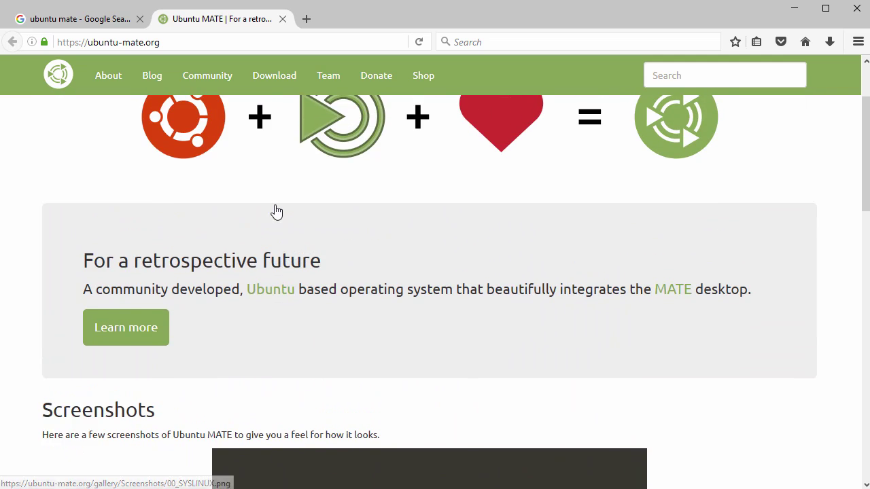
{"action": "left_click", "coordinate": [270, 76]}
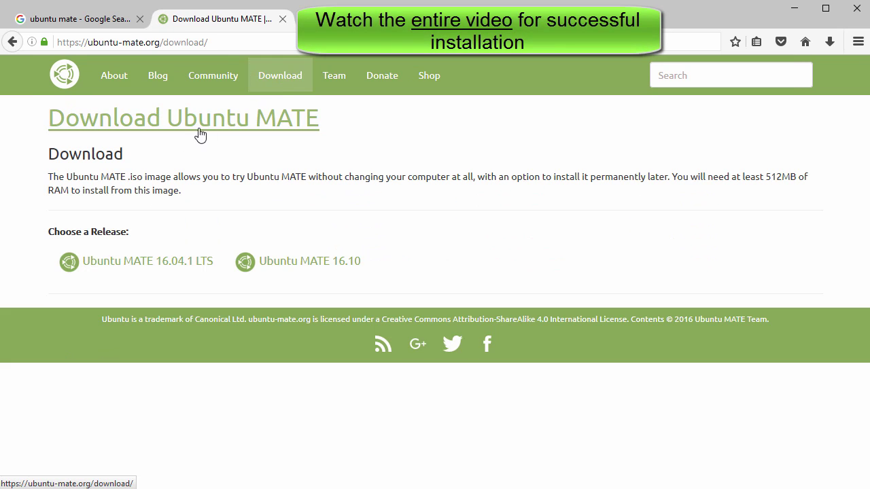
Choose Ubuntu MATE 16.10 as the release to download
{"action": "left_click_drag", "start_coordinate": [44, 233], "coordinate": [136, 235]}
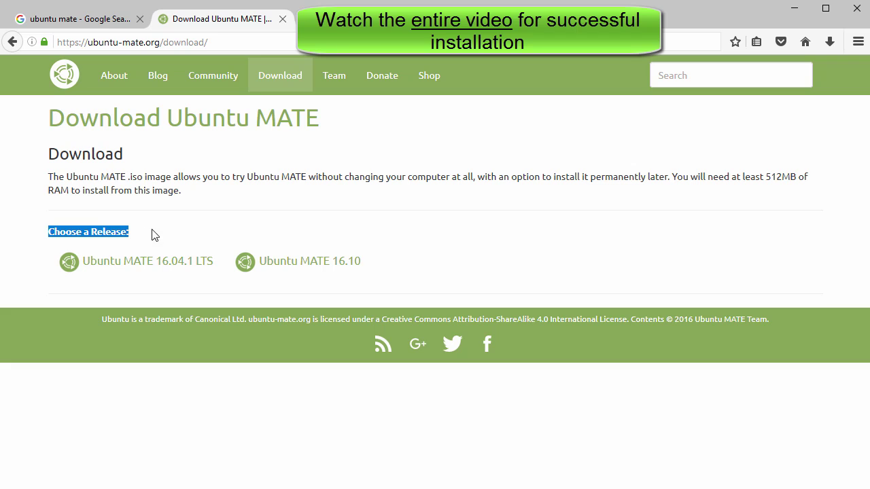
{"action": "left_click_drag", "start_coordinate": [378, 261], "coordinate": [261, 266]}
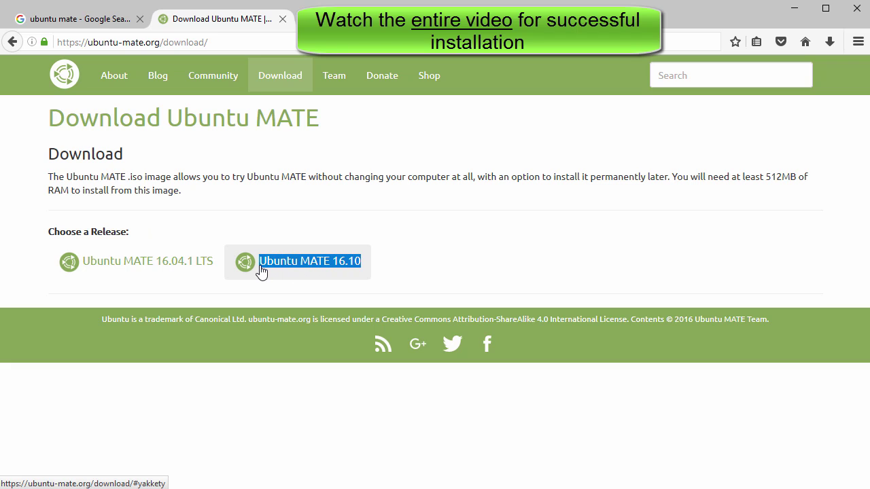
{"action": "left_click", "coordinate": [312, 264]}
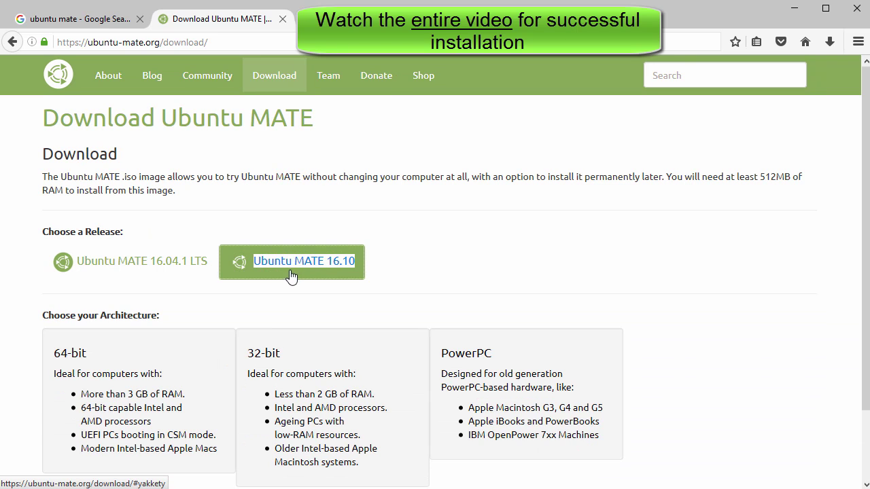
Compare the 64-bit, 32-bit and PowerPC architectures and choose 32-bit for the download
{"action": "scroll", "coordinate": [291, 276], "scroll_direction": "down", "scroll_amount": 2}
{"action": "left_click_drag", "start_coordinate": [39, 241], "coordinate": [163, 243]}
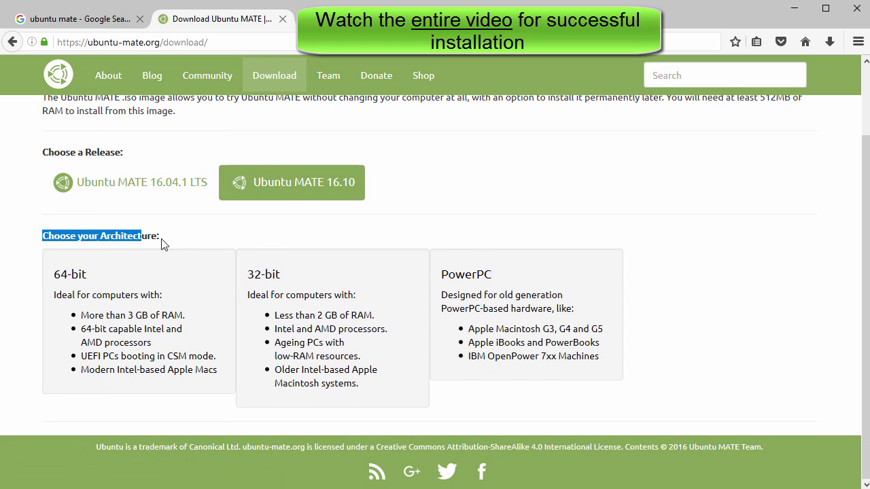
{"action": "left_click", "coordinate": [132, 301]}
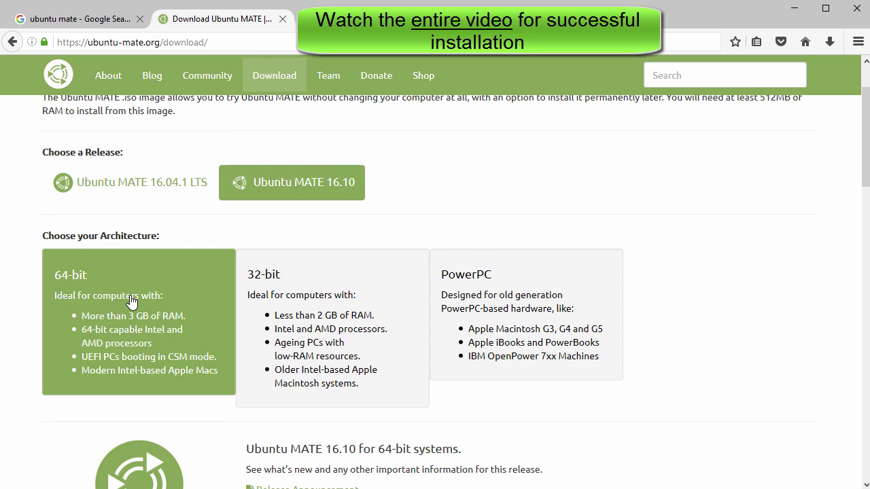
{"action": "scroll", "coordinate": [132, 301], "scroll_direction": "down", "scroll_amount": 3}
{"action": "left_click", "coordinate": [313, 238]}
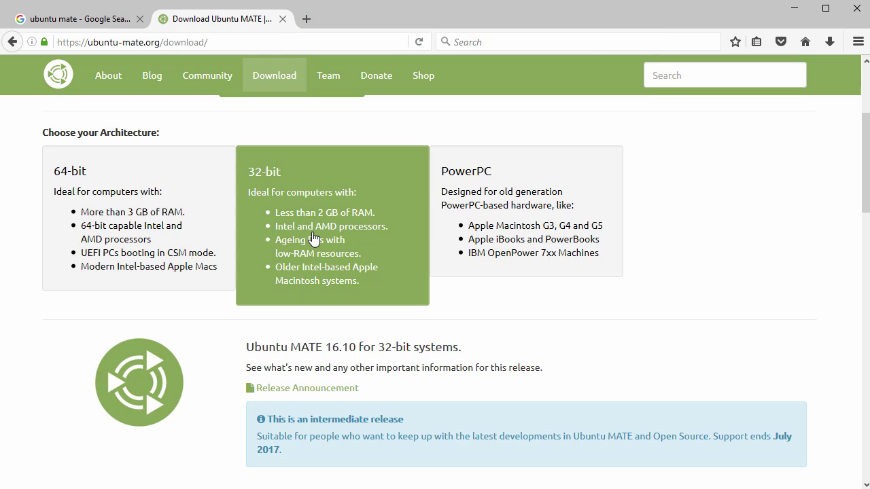
{"action": "left_click", "coordinate": [484, 229]}
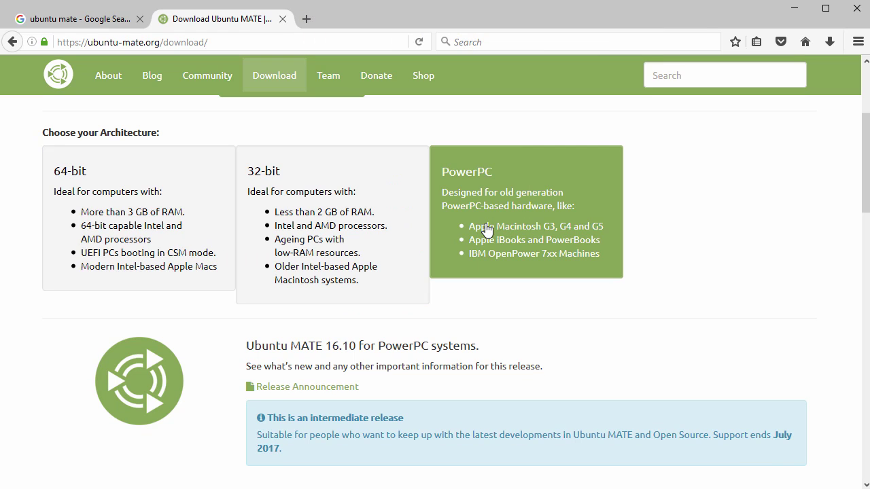
{"action": "left_click", "coordinate": [306, 227]}
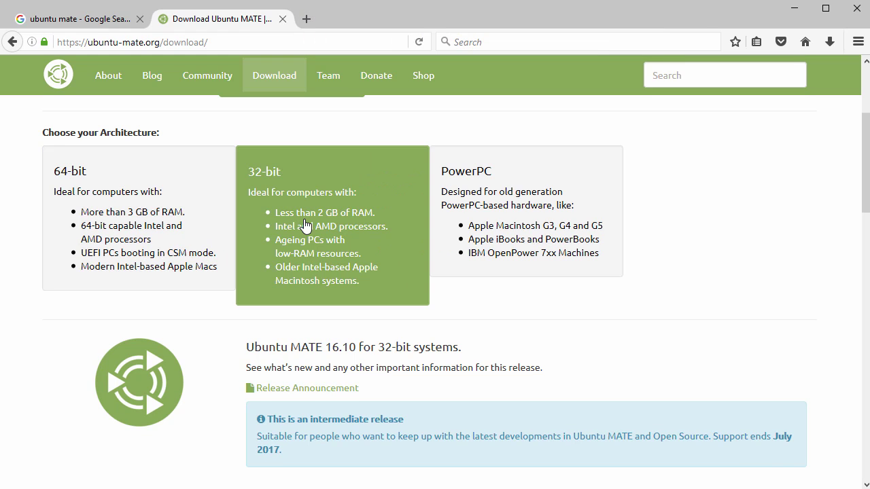
Try to save ubuntu-mate-16.10-desktop-i386.iso into Downloads by direct download, declining to replace the existing copy
{"action": "scroll", "coordinate": [305, 226], "scroll_direction": "down", "scroll_amount": 3}
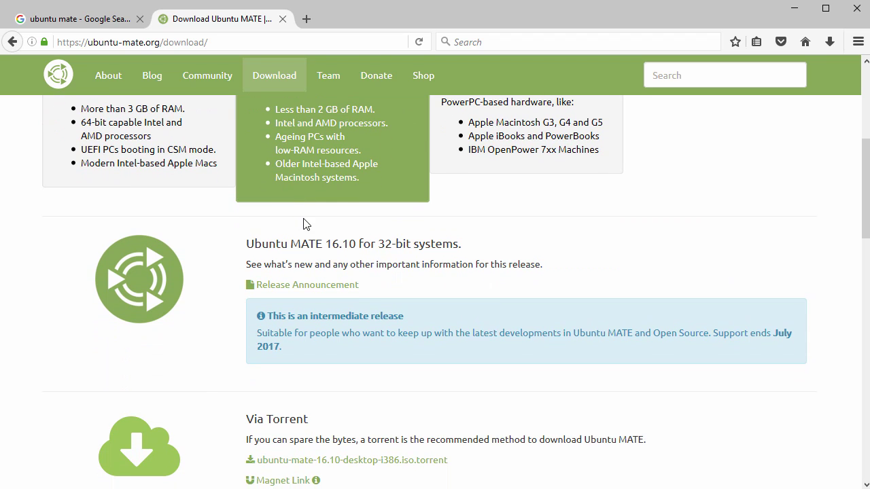
{"action": "scroll", "coordinate": [304, 221], "scroll_direction": "down", "scroll_amount": 3}
{"action": "scroll", "coordinate": [303, 218], "scroll_direction": "down", "scroll_amount": 3}
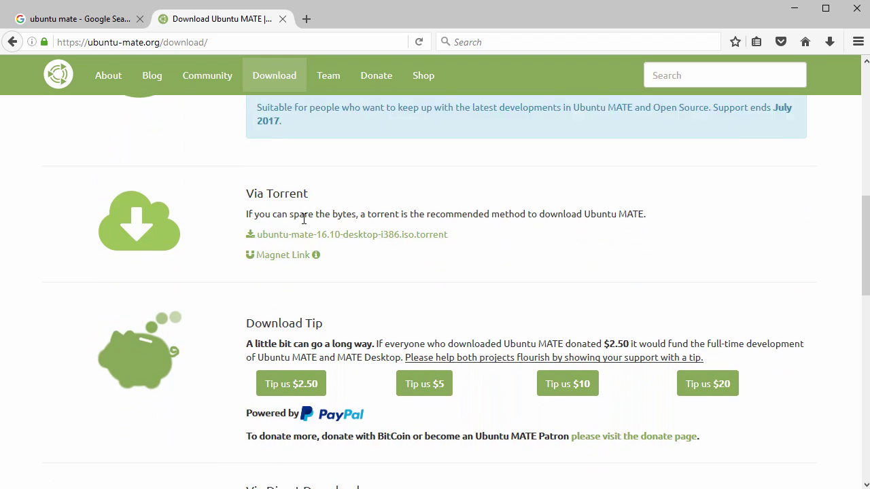
{"action": "scroll", "coordinate": [304, 219], "scroll_direction": "down", "scroll_amount": 6}
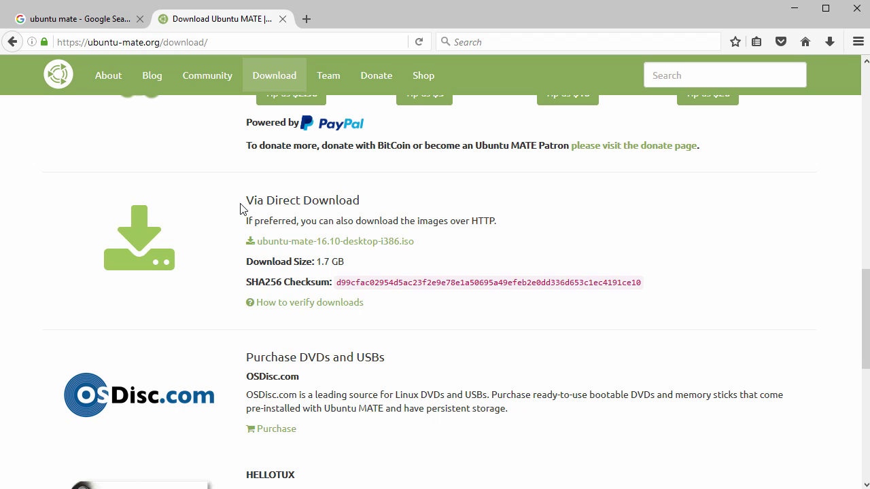
{"action": "left_click_drag", "start_coordinate": [240, 209], "coordinate": [365, 207]}
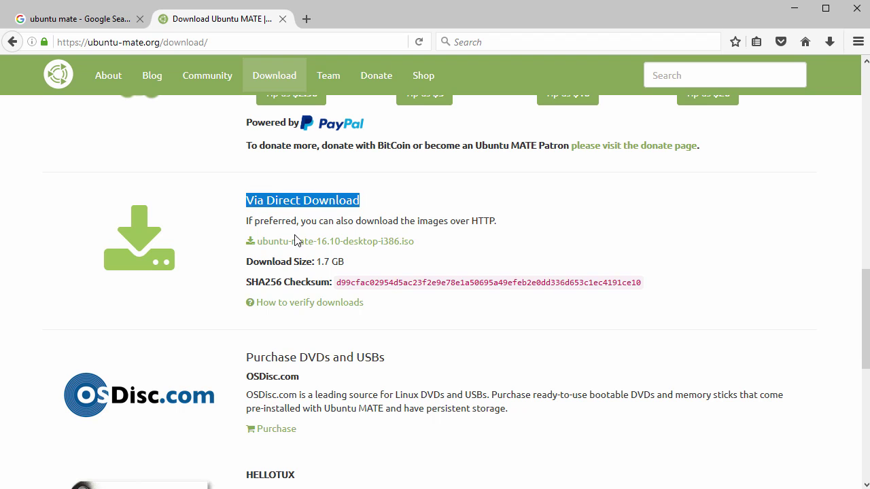
{"action": "left_click", "coordinate": [325, 243]}
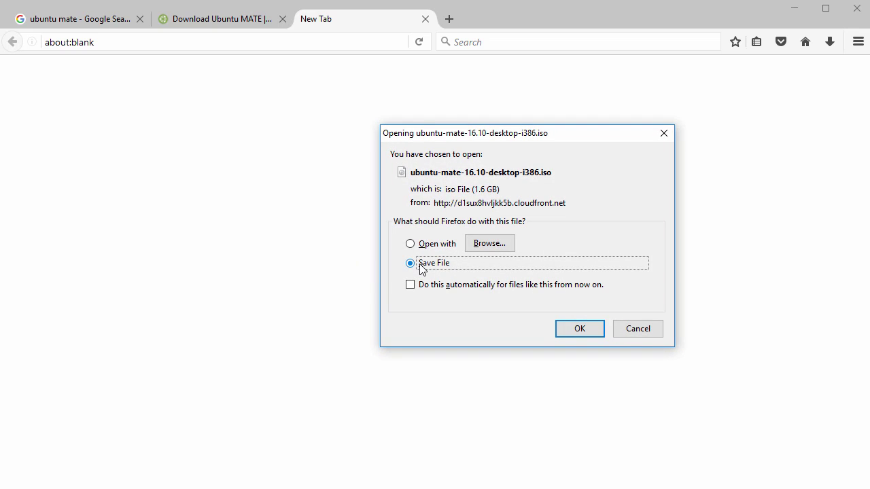
{"action": "left_click", "coordinate": [577, 331]}
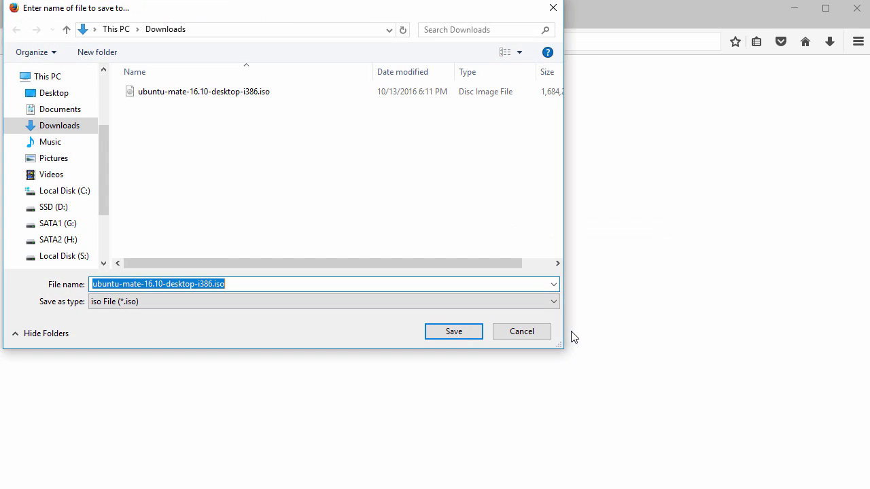
{"action": "left_click", "coordinate": [466, 334]}
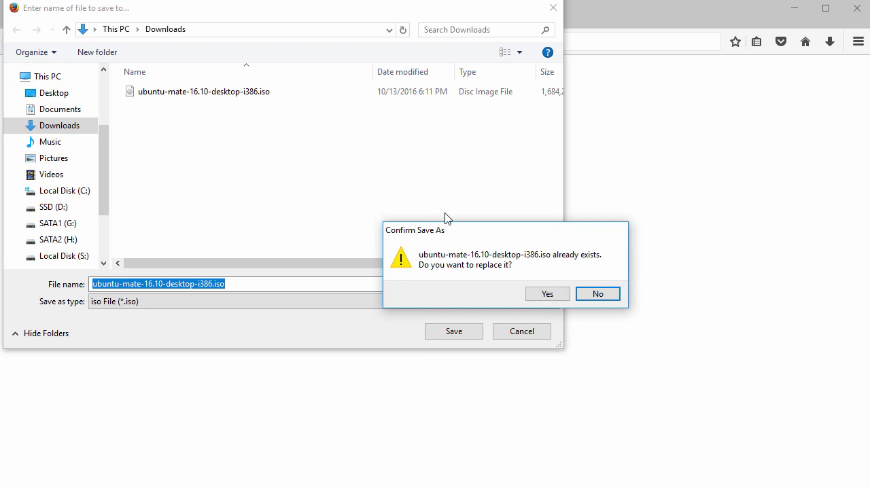
{"action": "left_click", "coordinate": [597, 294]}
{"action": "left_click", "coordinate": [522, 332]}
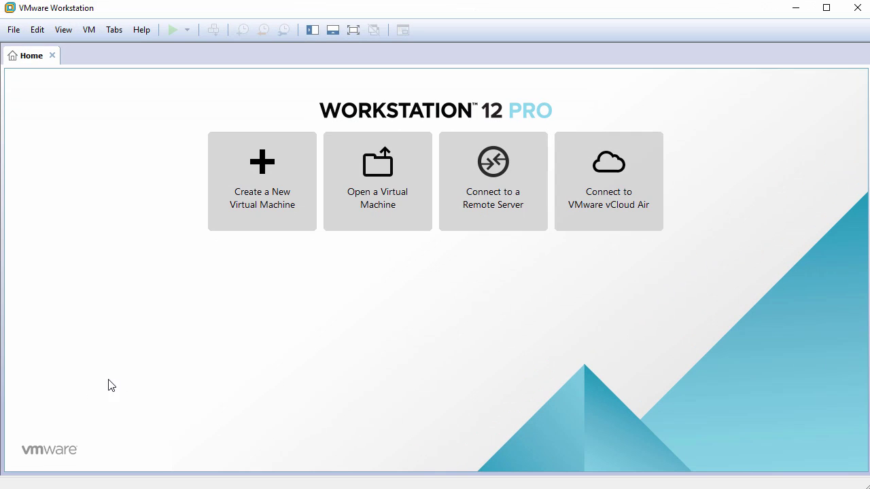
In VMware Workstation, start a typical new virtual machine with the operating system installed later and Linux Ubuntu as guest
{"action": "left_click", "coordinate": [259, 186]}
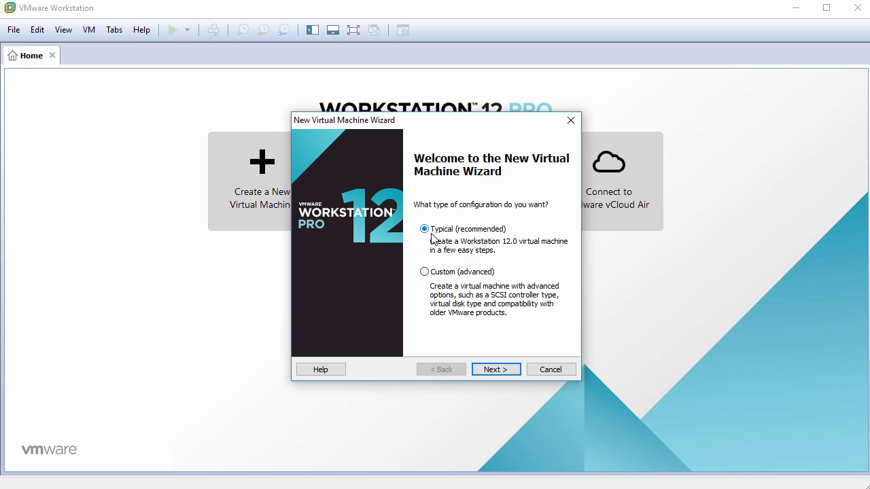
{"action": "left_click", "coordinate": [504, 369]}
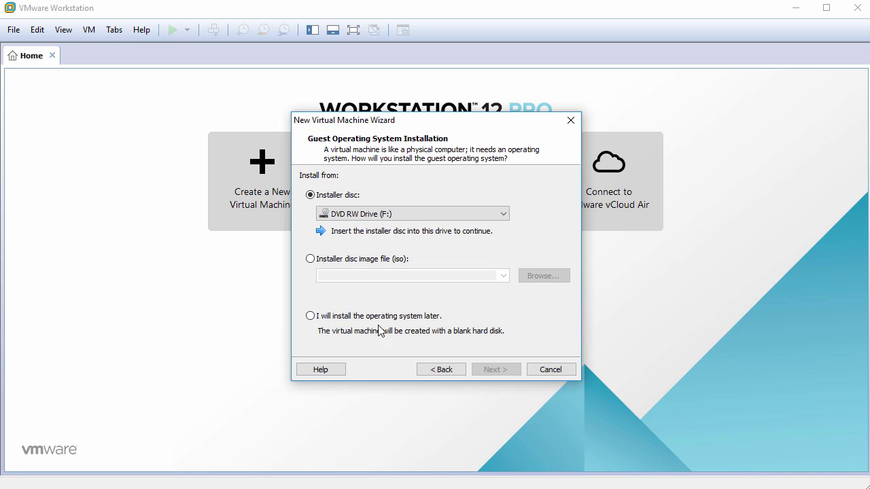
{"action": "left_click", "coordinate": [362, 322]}
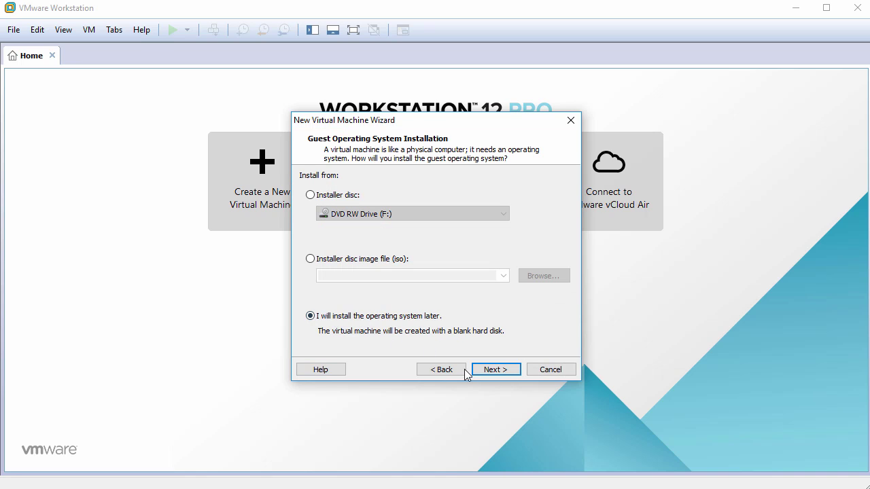
{"action": "left_click", "coordinate": [487, 371]}
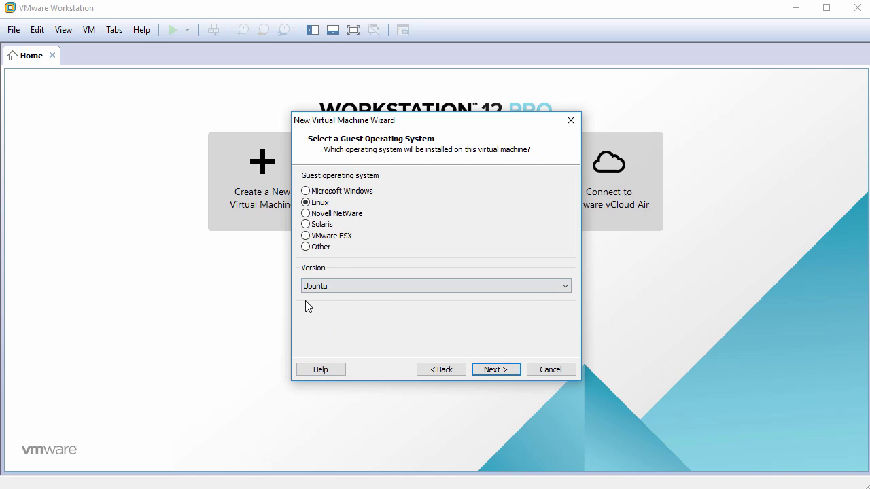
{"action": "left_click", "coordinate": [496, 369]}
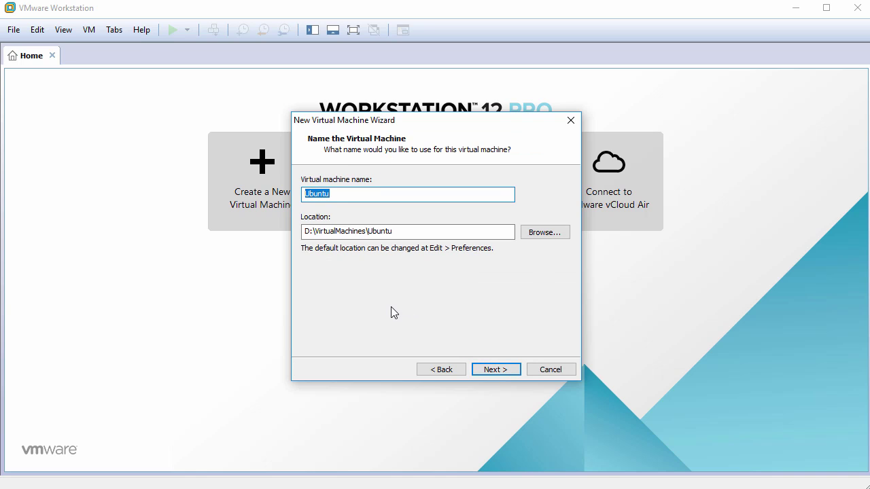
Name the virtual machine UbuntuMATE and set its maximum disk size to 60 GB, split into multiple files
{"action": "type", "text": "UbuntuMATE"}
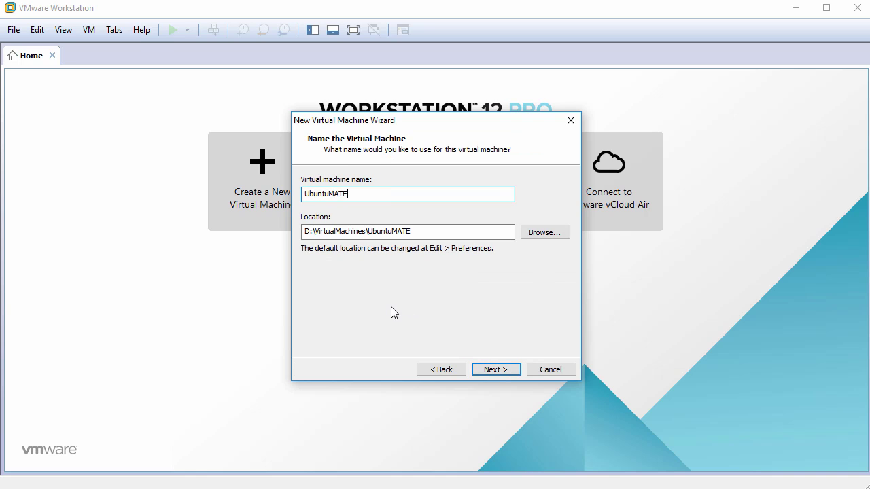
{"action": "left_click", "coordinate": [497, 370]}
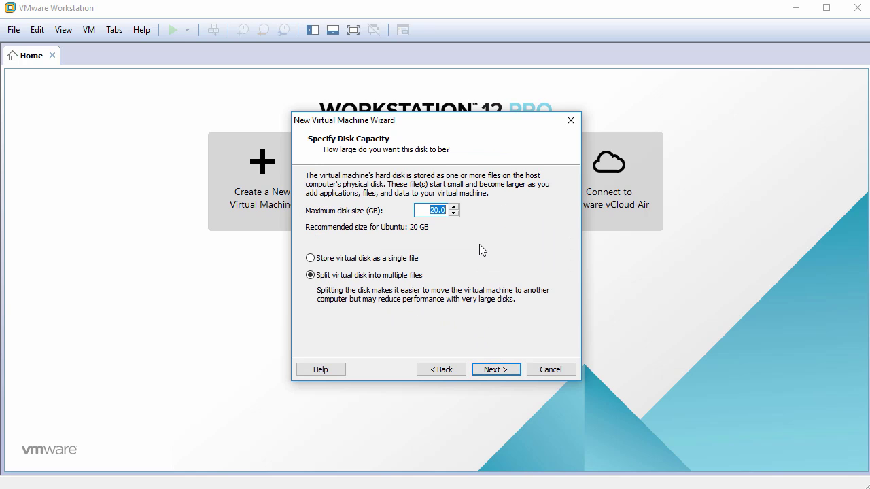
{"action": "type", "text": "60"}
{"action": "left_click", "coordinate": [507, 371]}
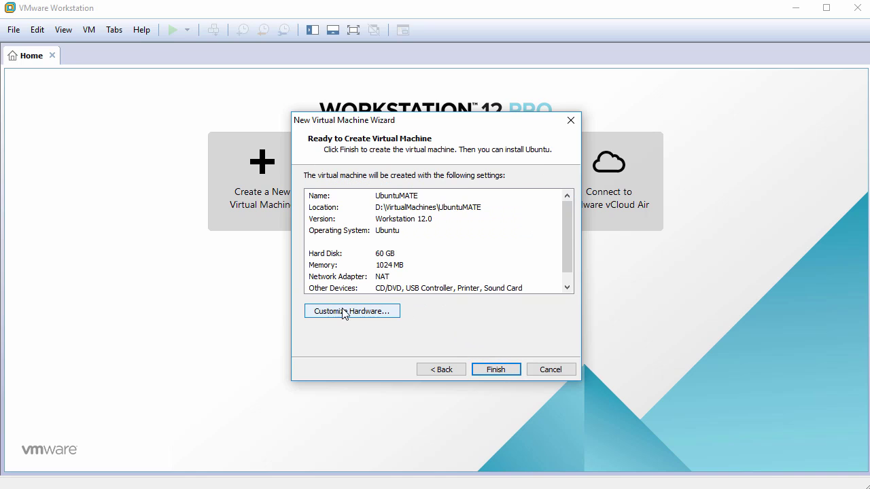
Customize the virtual machine's hardware by setting the number of cores per processor to 2
{"action": "left_click", "coordinate": [361, 313]}
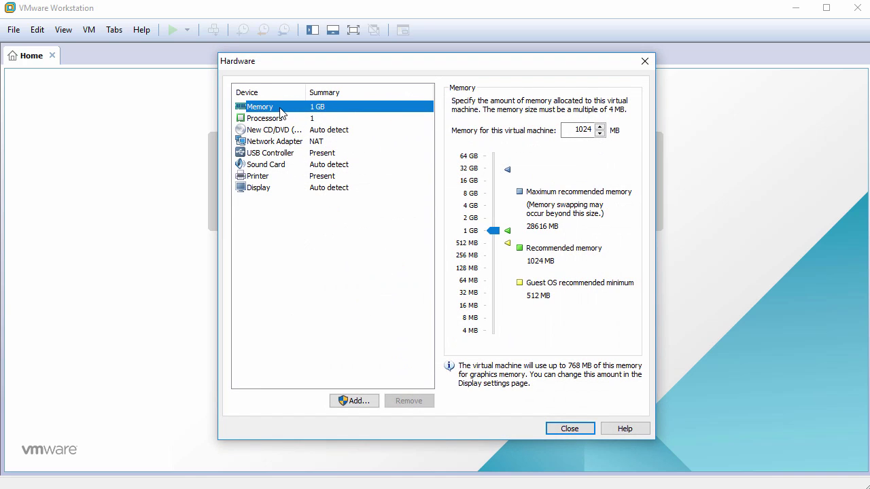
{"action": "left_click", "coordinate": [276, 120]}
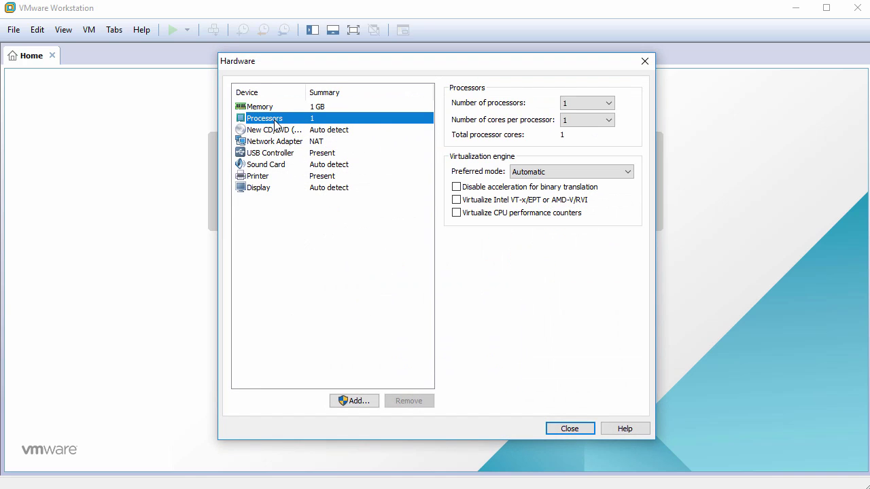
{"action": "left_click", "coordinate": [603, 120]}
{"action": "left_click", "coordinate": [581, 141]}
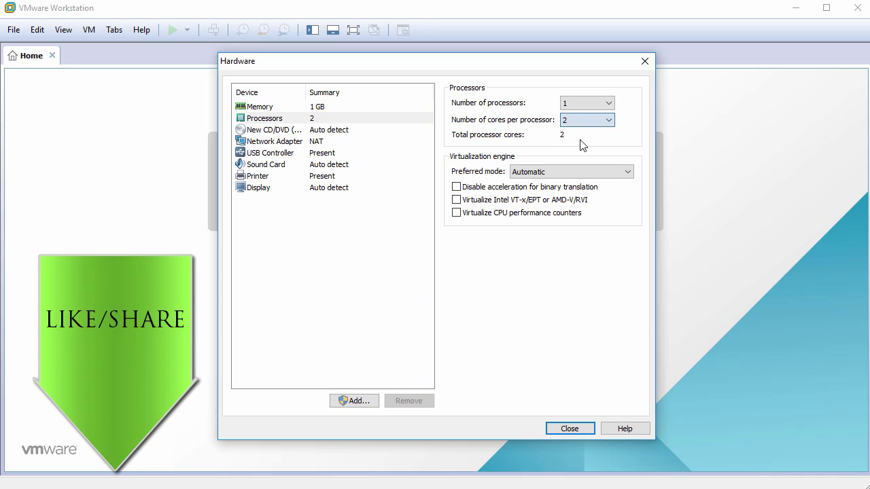
Set the virtual CD/DVD drive to use the ISO image ubuntu-mate-16.10-desktop-i386.iso from Downloads
{"action": "left_click", "coordinate": [278, 130]}
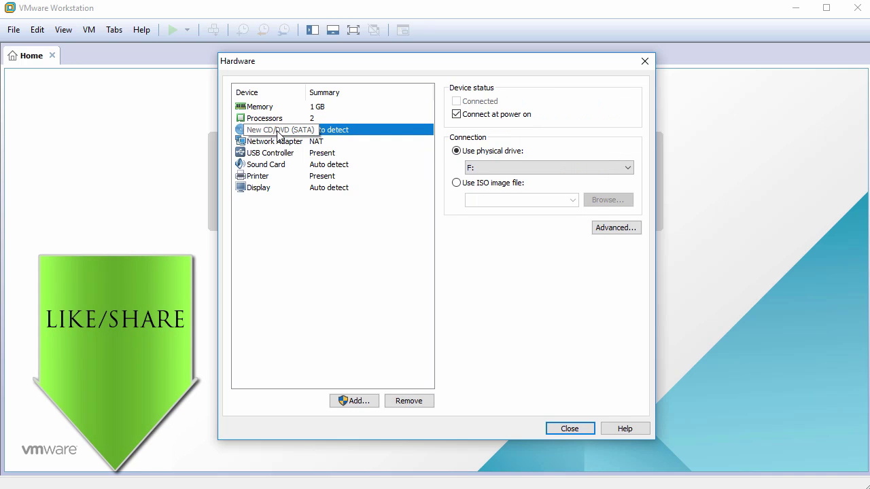
{"action": "left_click", "coordinate": [463, 185]}
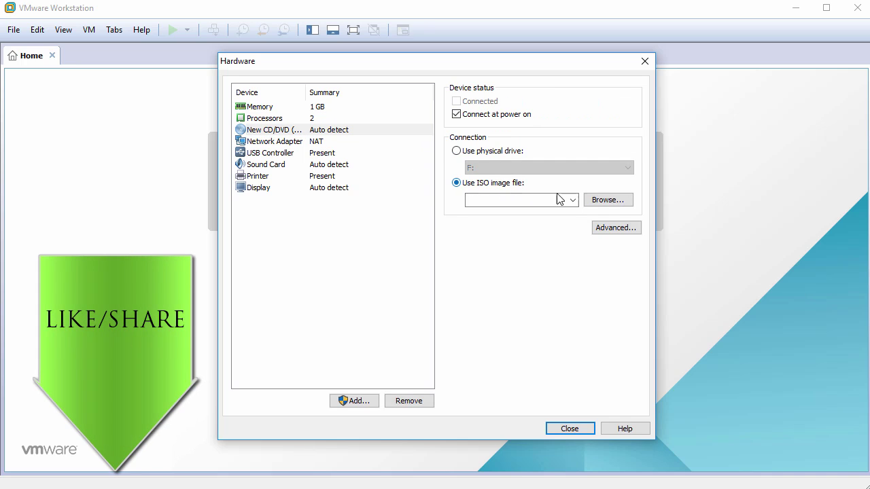
{"action": "left_click", "coordinate": [603, 200]}
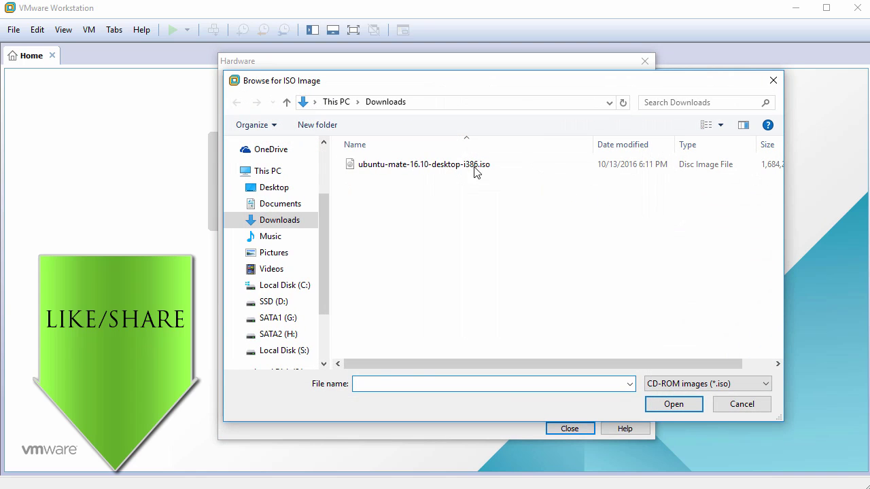
{"action": "left_click", "coordinate": [445, 166]}
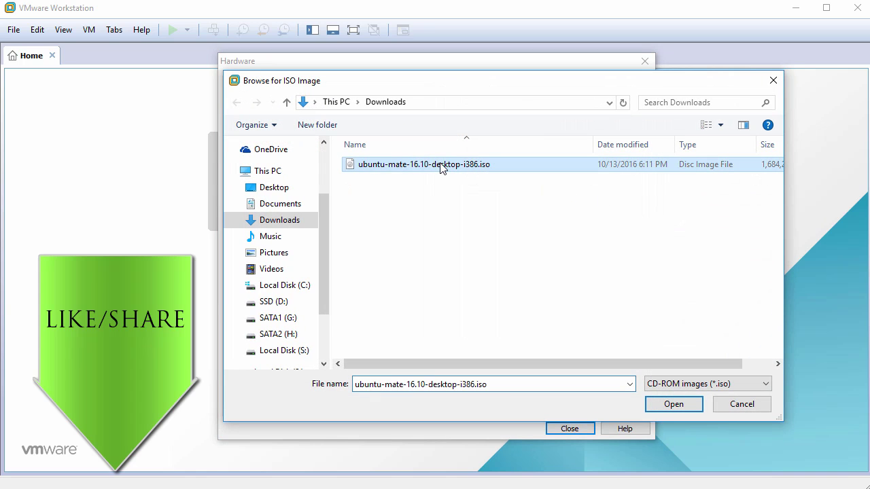
{"action": "left_click", "coordinate": [674, 405]}
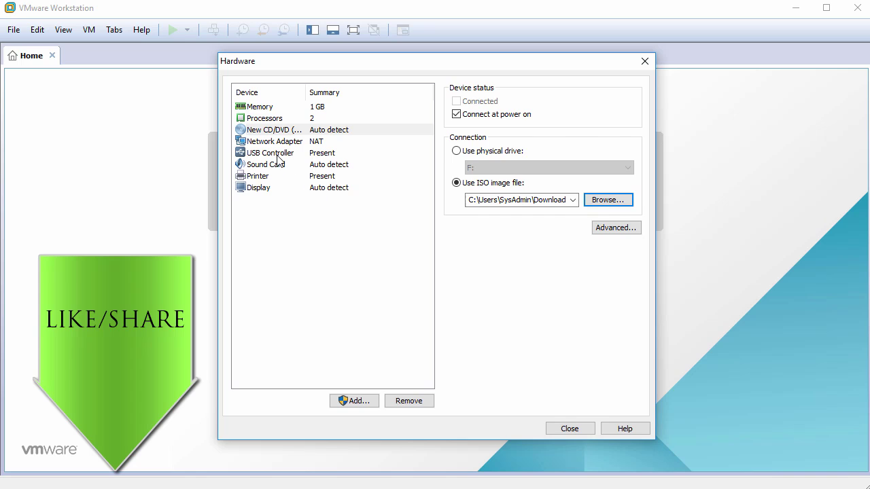
Remove the USB controller, sound card and printer from the virtual machine's hardware
{"action": "left_click", "coordinate": [279, 158]}
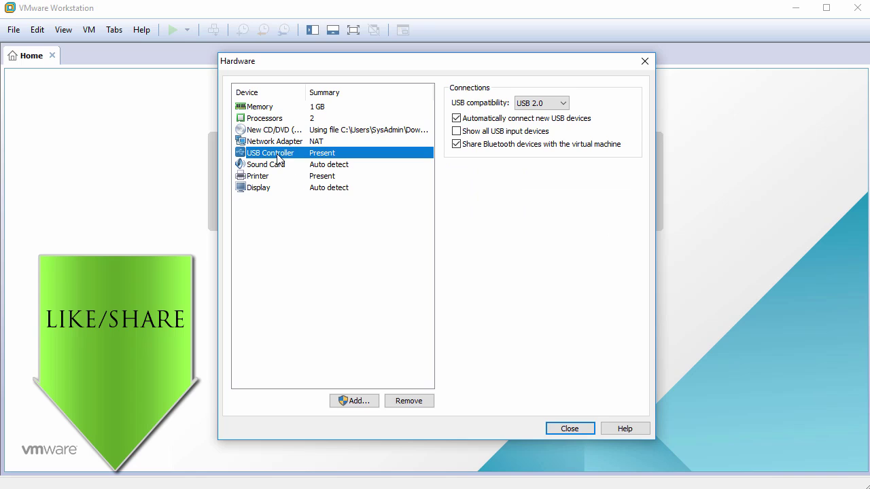
{"action": "left_click", "coordinate": [409, 401]}
{"action": "left_click", "coordinate": [409, 401]}
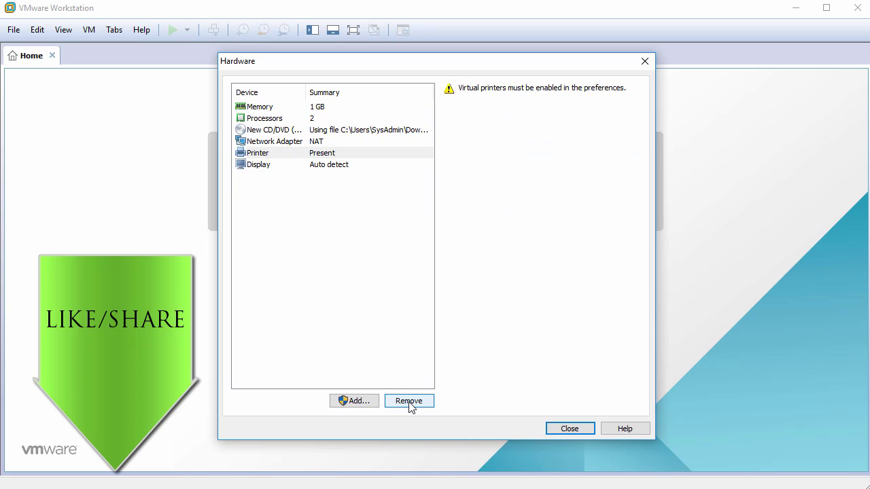
{"action": "left_click", "coordinate": [408, 401]}
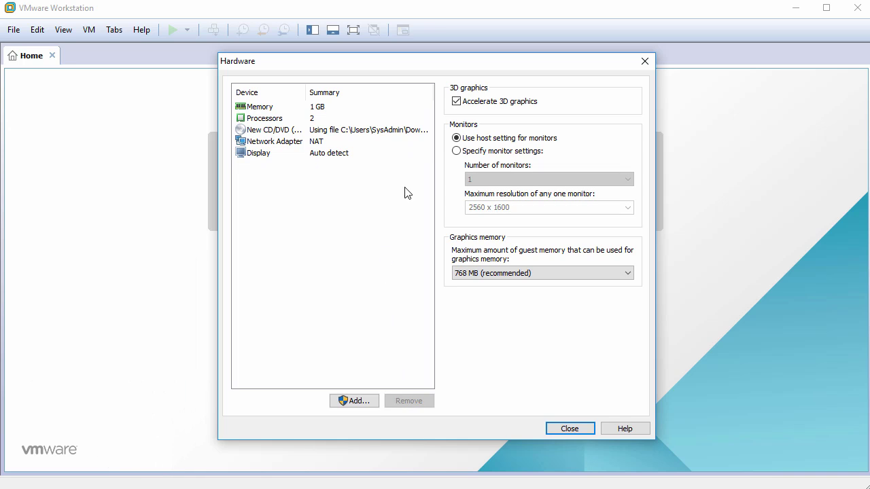
Turn off 3D graphics acceleration for the display and finish creating the virtual machine
{"action": "left_click", "coordinate": [457, 103]}
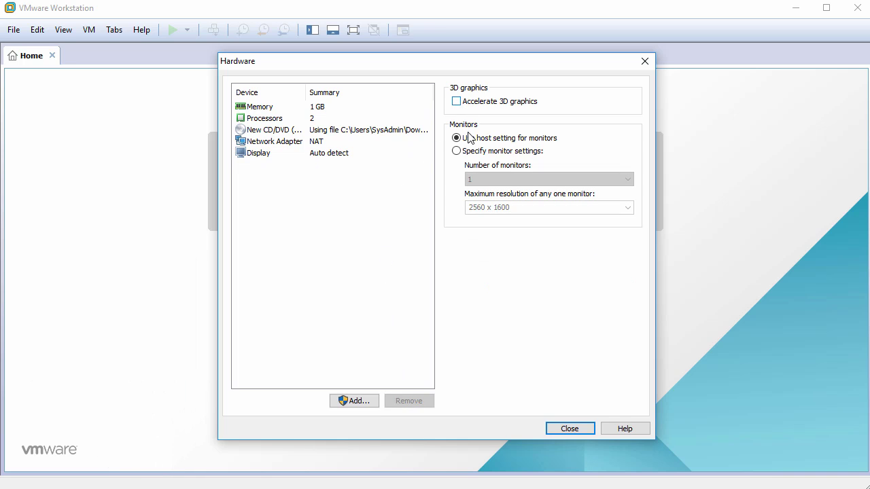
{"action": "left_click", "coordinate": [570, 428]}
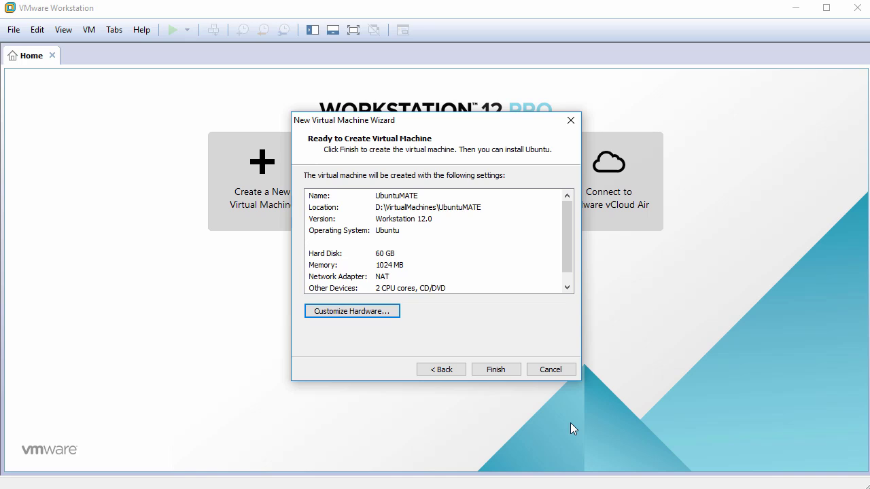
{"action": "left_click", "coordinate": [496, 370]}
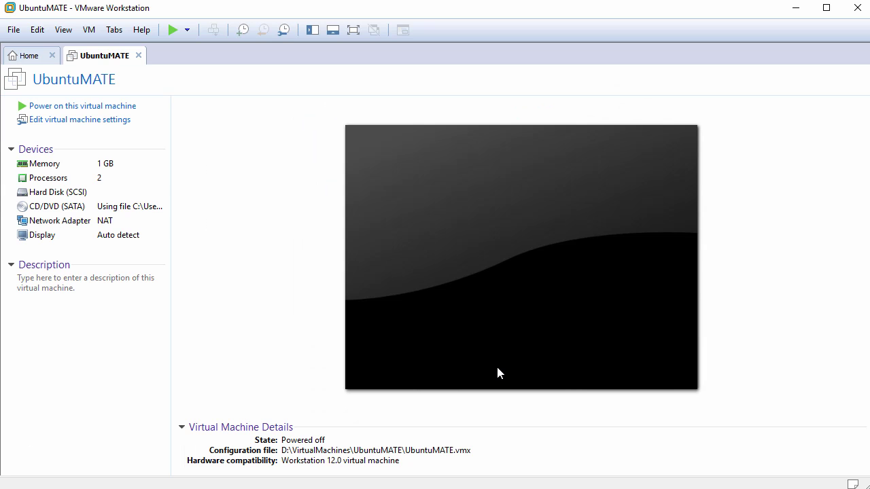
Power on the virtual machine, close the installation hint bar and stop the connection notification from showing again
{"action": "left_click", "coordinate": [93, 109]}
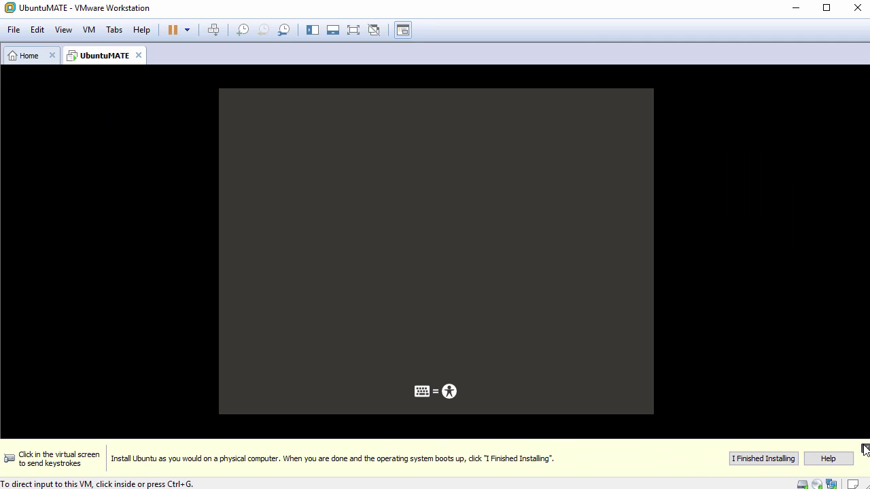
{"action": "left_click", "coordinate": [866, 448]}
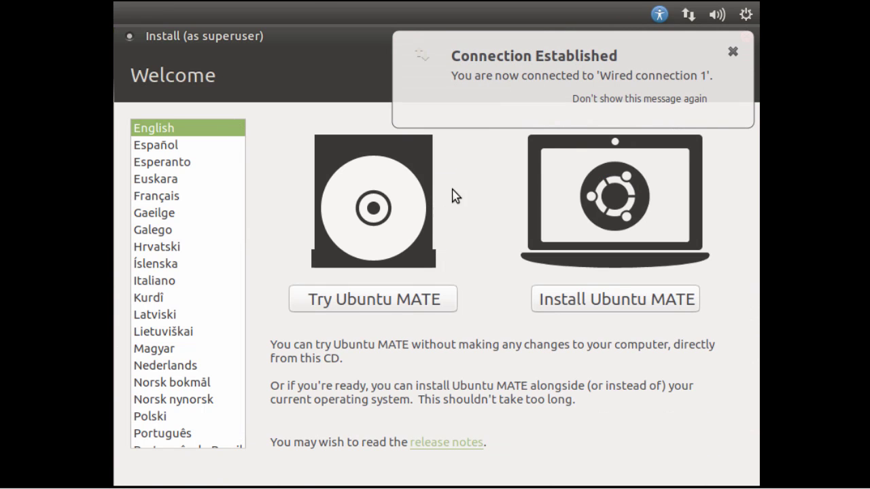
{"action": "left_click", "coordinate": [620, 102]}
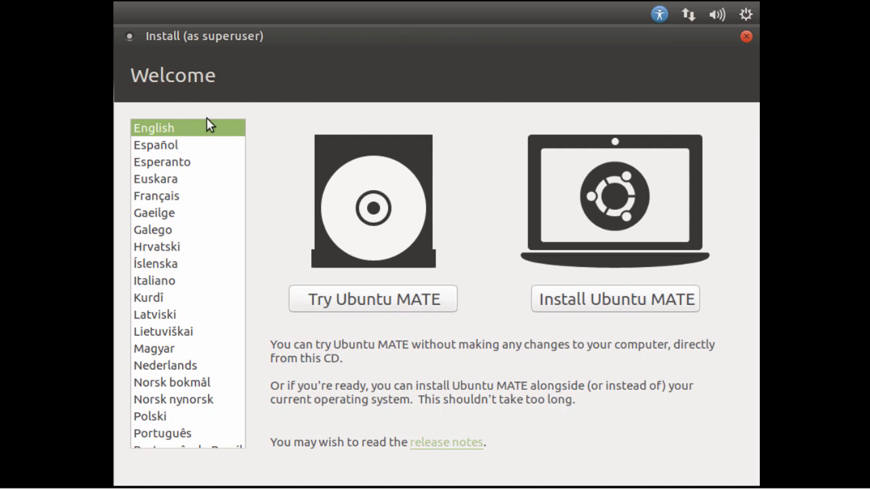
Start installing Ubuntu MATE in English with updates downloaded during installation
{"action": "mouse_move", "coordinate": [238, 193]}
{"action": "left_mouse_down"}
{"action": "mouse_move", "coordinate": [242, 147]}
{"action": "mouse_move", "coordinate": [236, 389]}
{"action": "mouse_move", "coordinate": [249, 302]}
{"action": "mouse_move", "coordinate": [247, 179]}
{"action": "left_mouse_up"}
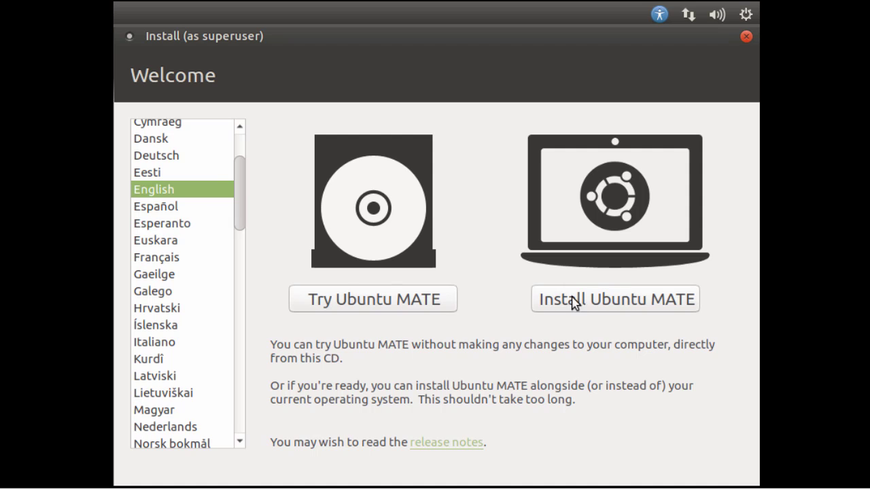
{"action": "left_click", "coordinate": [603, 301]}
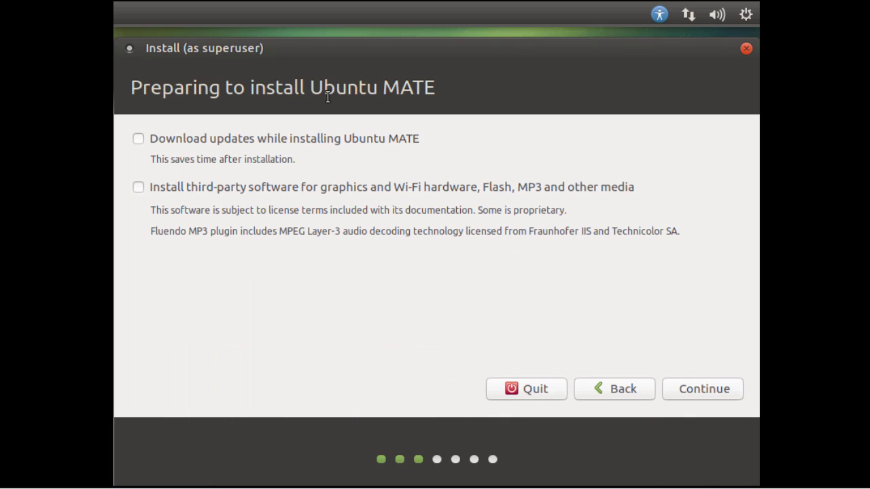
{"action": "left_click", "coordinate": [139, 140]}
{"action": "left_click", "coordinate": [707, 397]}
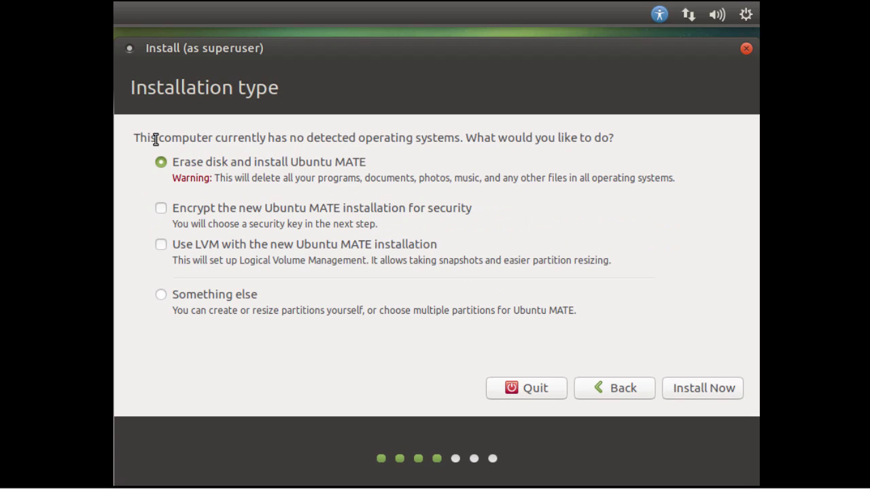
Install with the option to erase the disk and accept writing the partition changes to disk
{"action": "left_click_drag", "start_coordinate": [155, 138], "coordinate": [463, 138]}
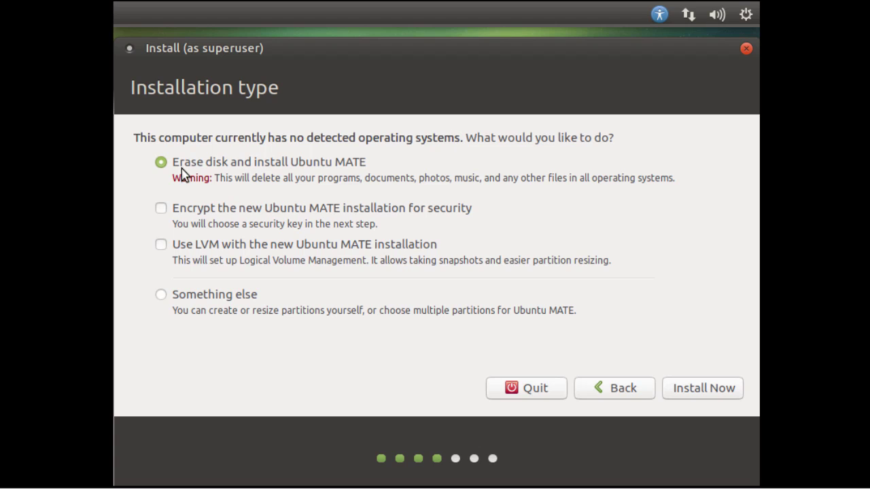
{"action": "left_click", "coordinate": [688, 395]}
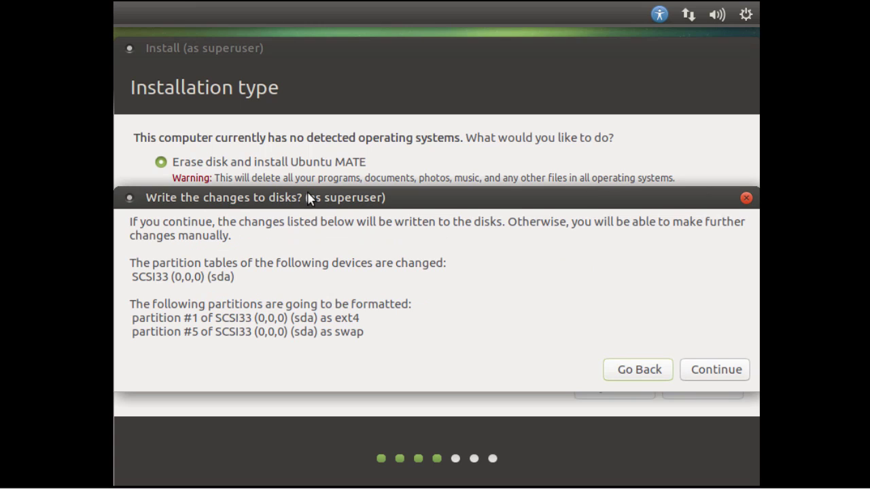
{"action": "left_click", "coordinate": [712, 378]}
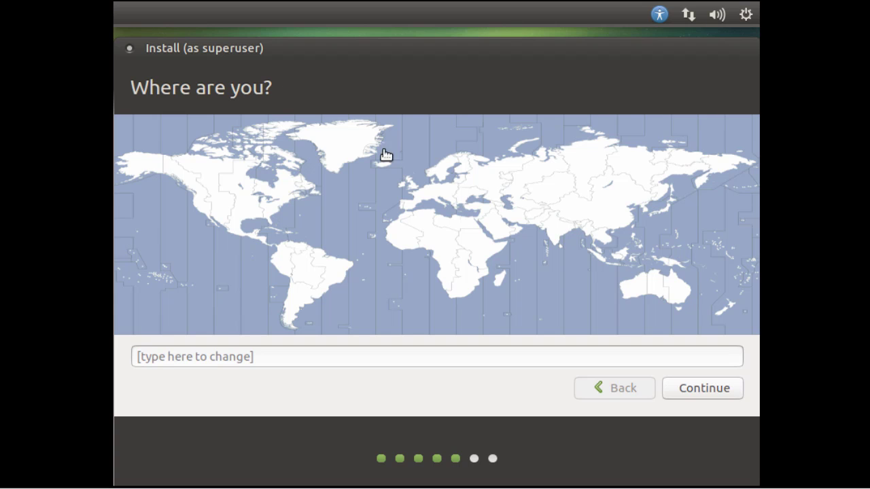
Set the installer's time zone location to Tallinn and the keyboard layout to English (US)
{"action": "left_click", "coordinate": [464, 181]}
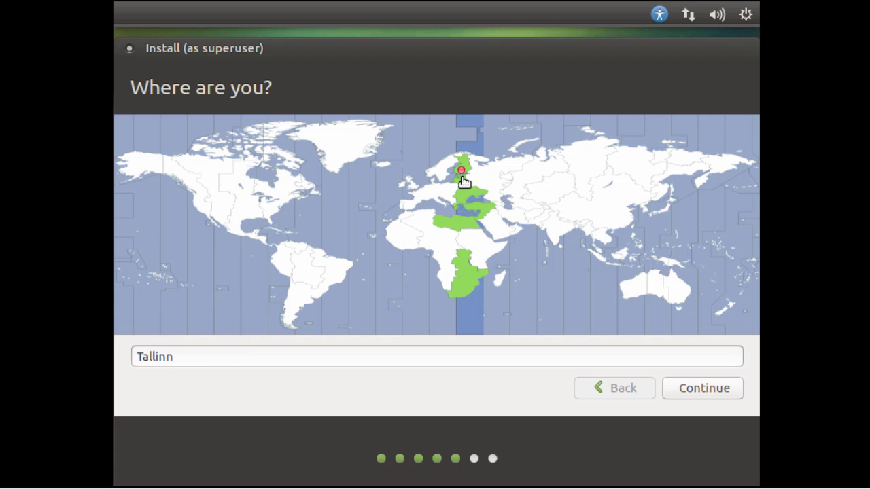
{"action": "left_click", "coordinate": [700, 392]}
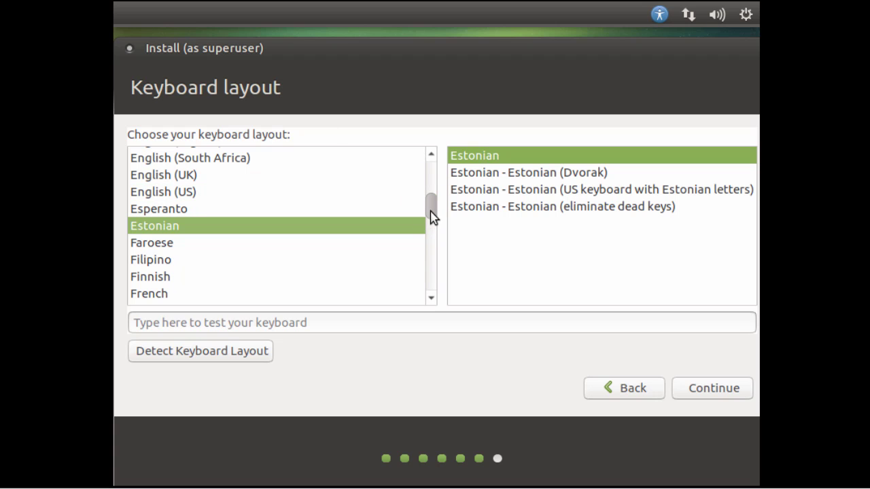
{"action": "mouse_move", "coordinate": [429, 209]}
{"action": "left_mouse_down"}
{"action": "mouse_move", "coordinate": [416, 282]}
{"action": "mouse_move", "coordinate": [428, 224]}
{"action": "mouse_move", "coordinate": [427, 174]}
{"action": "mouse_move", "coordinate": [421, 211]}
{"action": "left_mouse_up"}
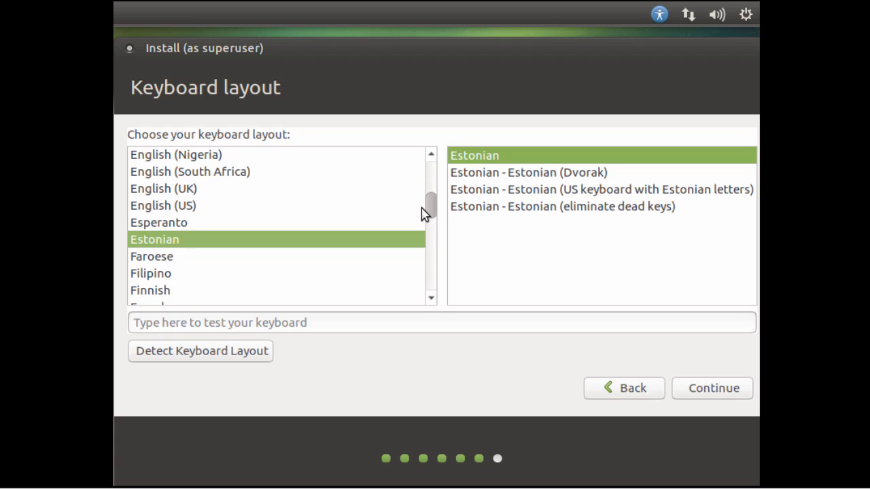
{"action": "left_click", "coordinate": [185, 208]}
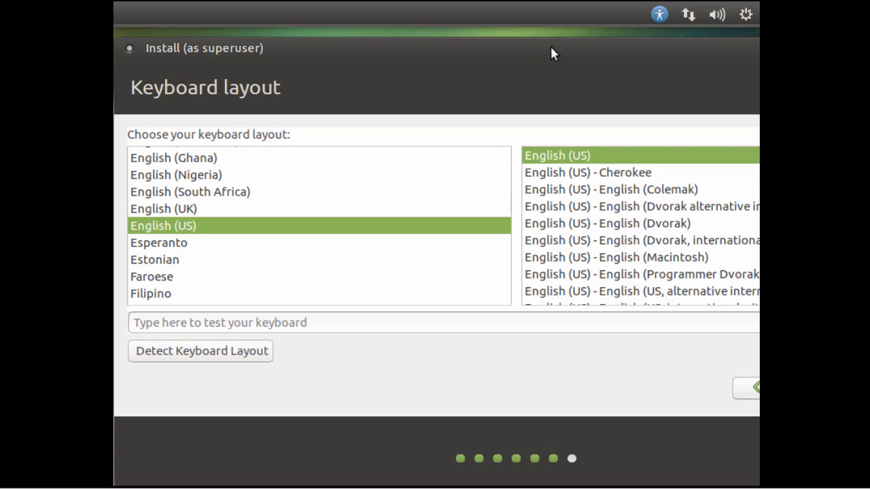
{"action": "left_click_drag", "start_coordinate": [537, 43], "coordinate": [480, 47]}
{"action": "left_click_drag", "start_coordinate": [452, 43], "coordinate": [417, 40]}
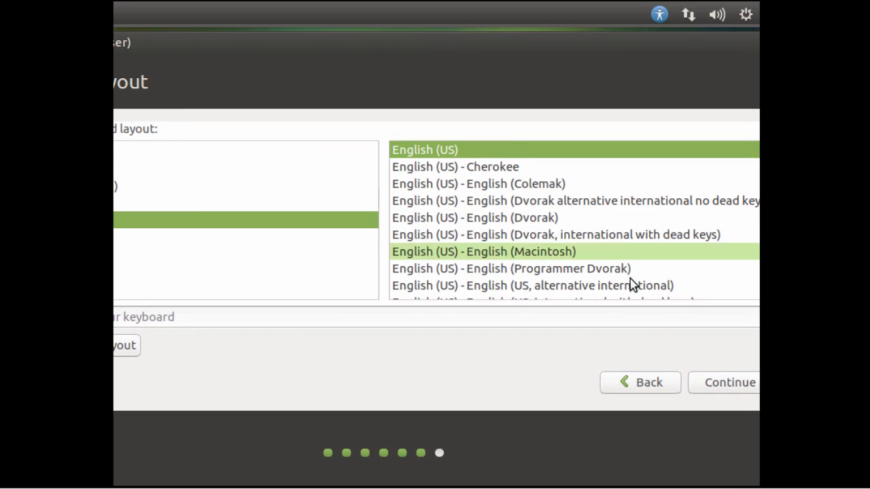
{"action": "left_click", "coordinate": [724, 384]}
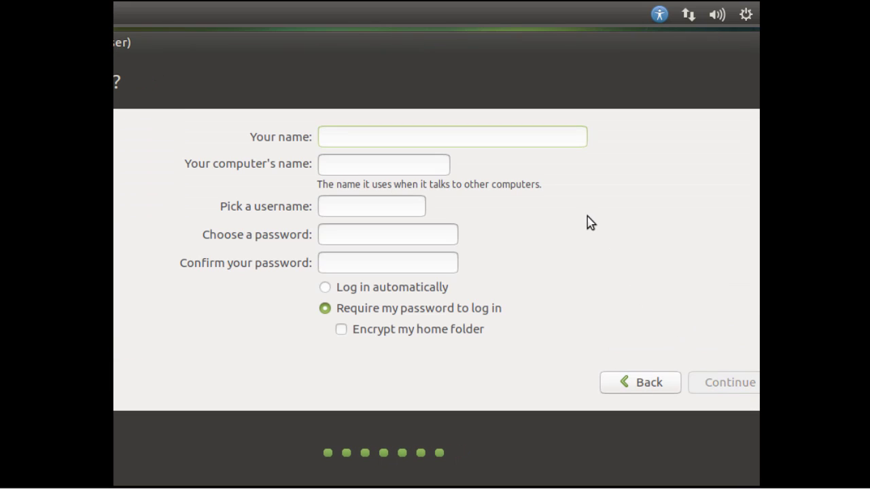
Create the user account with a full name and a confirmed password, keeping the suggested computer name and username, and continue the installation
{"action": "type", "text": "John Smith"}
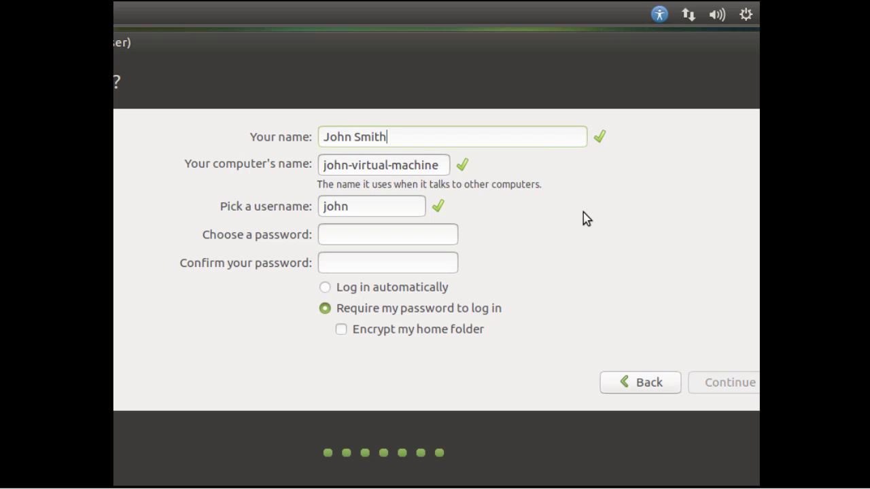
{"action": "key", "text": "Tab"}
{"action": "key", "text": "Tab"}
{"action": "key", "text": "Tab"}
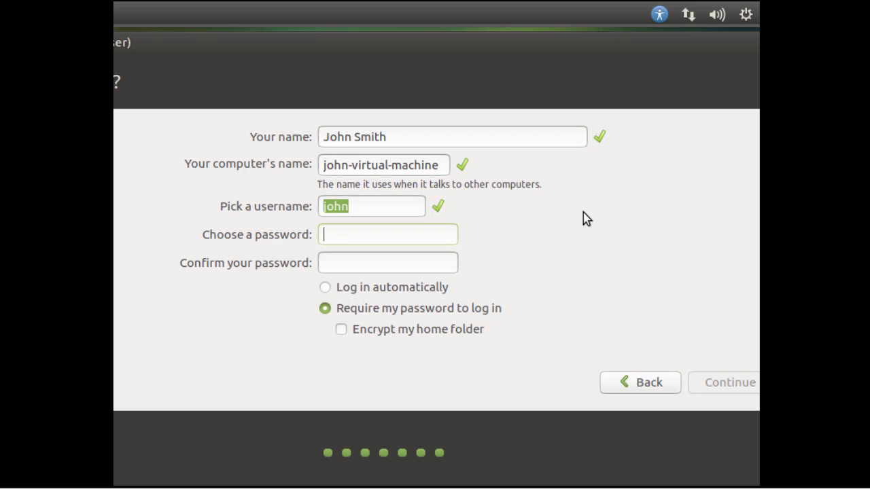
{"action": "type", "text": "**********"}
{"action": "key", "text": "Tab"}
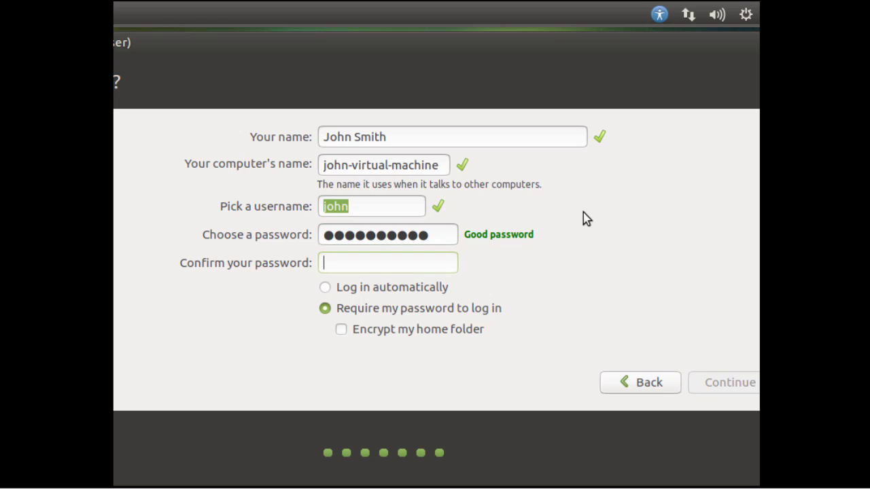
{"action": "type", "text": "*********"}
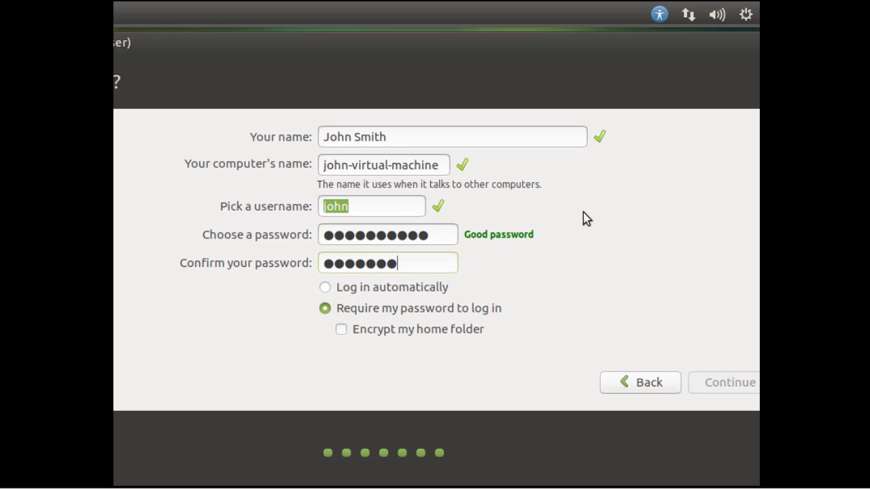
{"action": "type", "text": "*"}
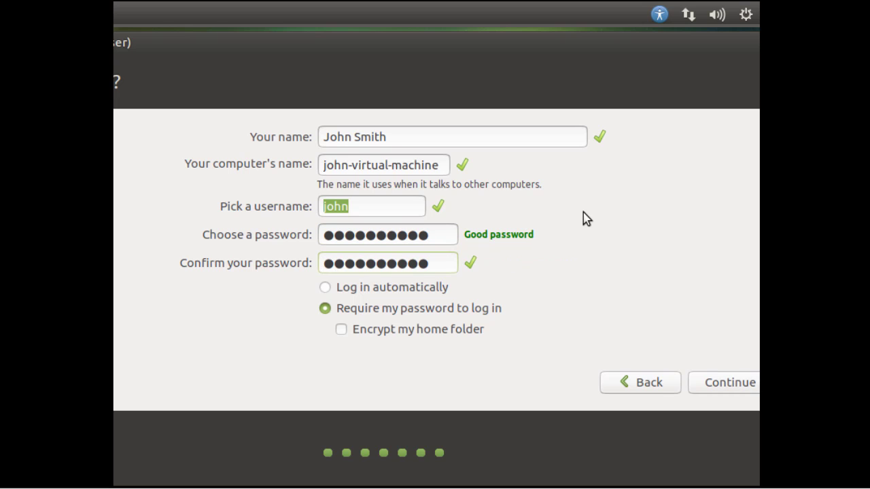
{"action": "left_click", "coordinate": [720, 389]}
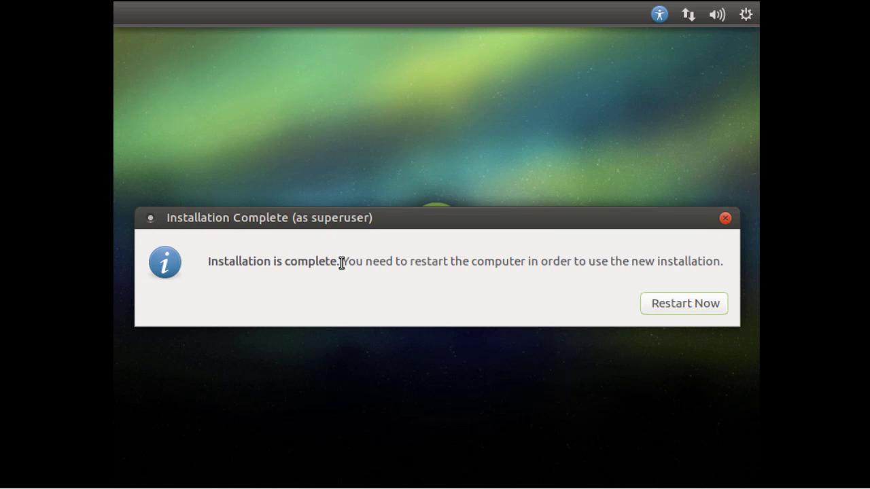
Restart the virtual machine after installation, continuing past the request to remove the installation medium
{"action": "left_click", "coordinate": [682, 302]}
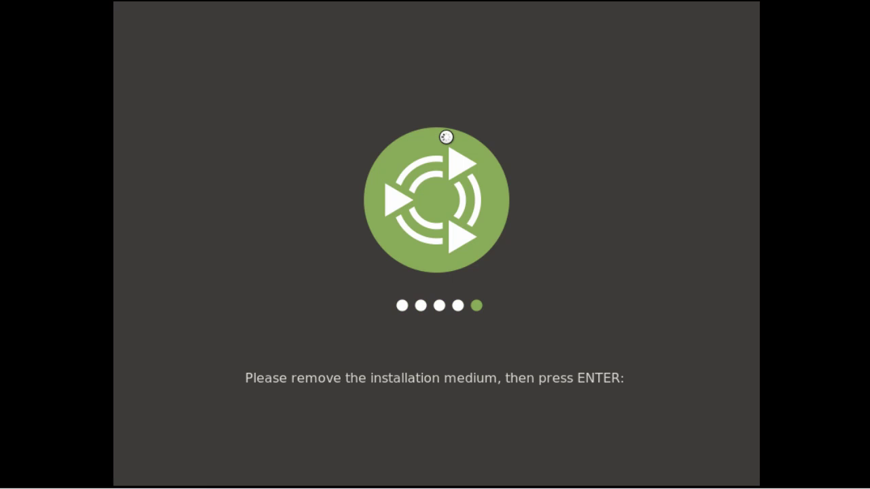
{"action": "key", "text": "Return"}
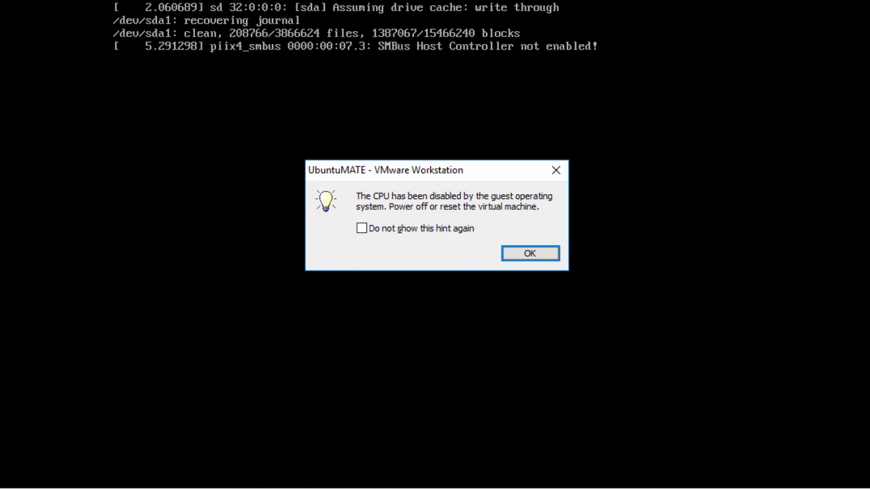
{"action": "left_click_drag", "start_coordinate": [356, 195], "coordinate": [543, 210]}
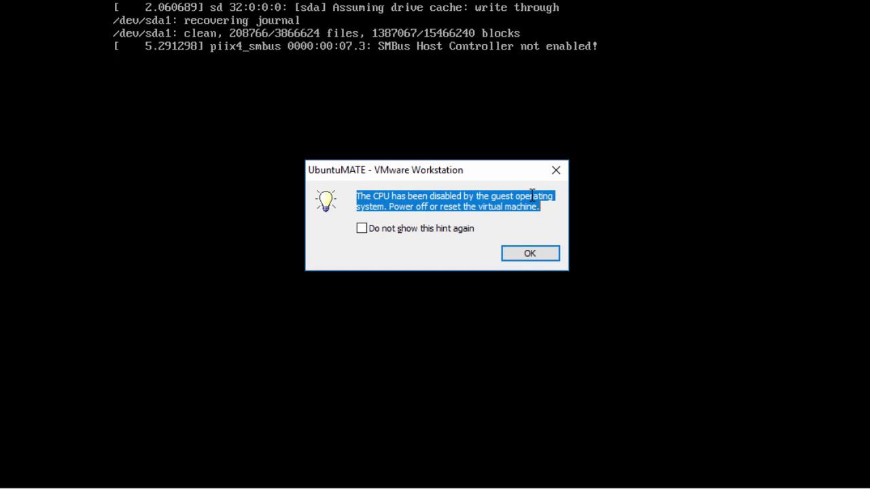
Dismiss the disabled-CPU hint and power off the UbuntuMATE virtual machine
{"action": "left_click", "coordinate": [526, 252]}
{"action": "right_click", "coordinate": [117, 59]}
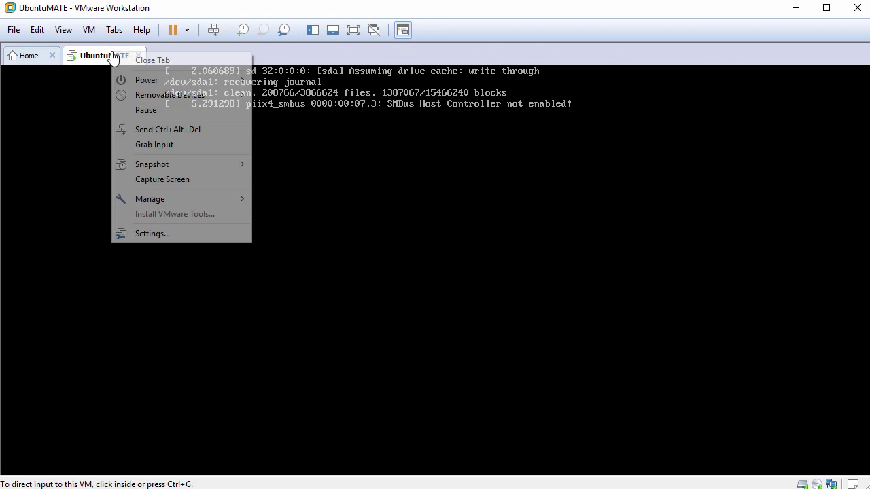
{"action": "mouse_move", "coordinate": [132, 79]}
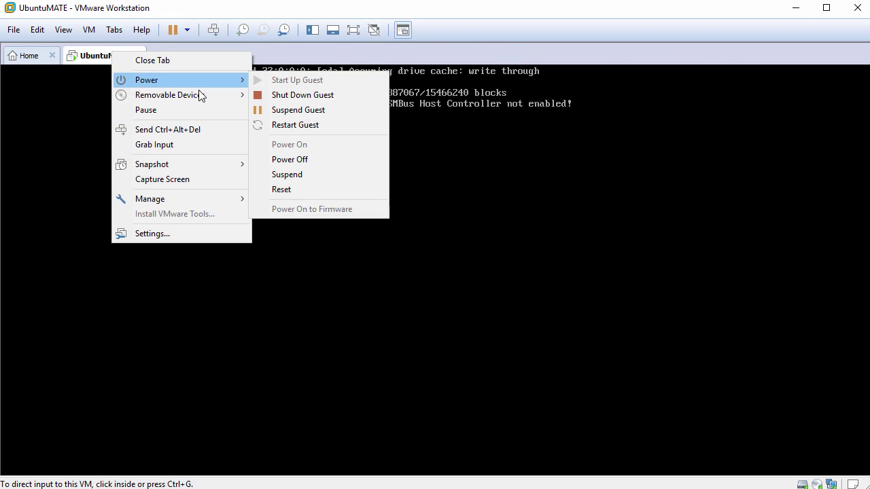
{"action": "left_click", "coordinate": [297, 160]}
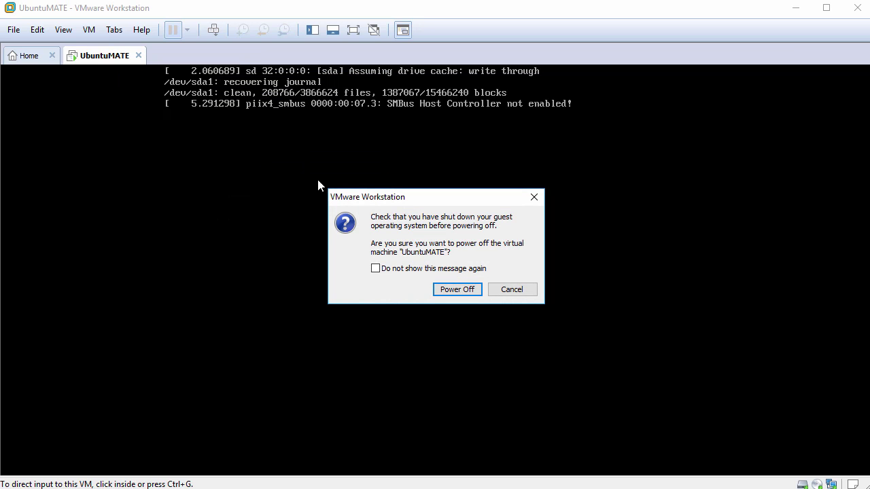
{"action": "left_click", "coordinate": [465, 290]}
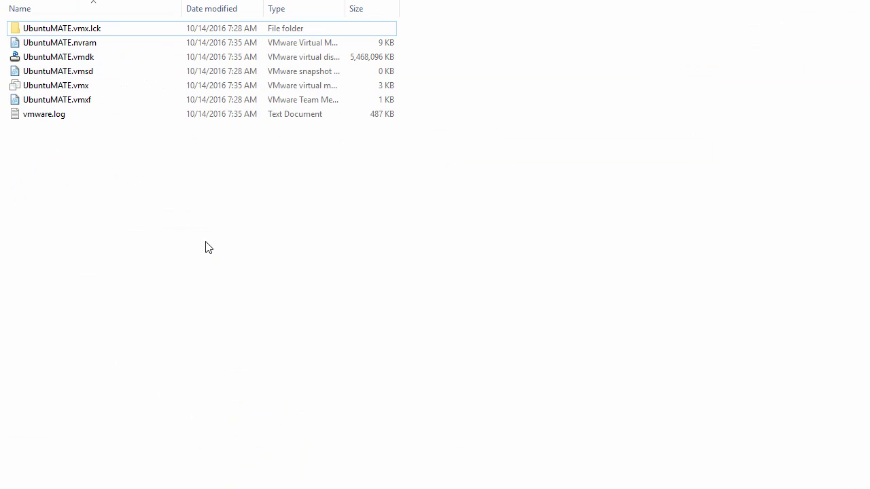
Switch to the virtual machine's folder in File Explorer and open UbuntuMATE.vmx with Notepad
{"action": "left_click", "coordinate": [86, 86]}
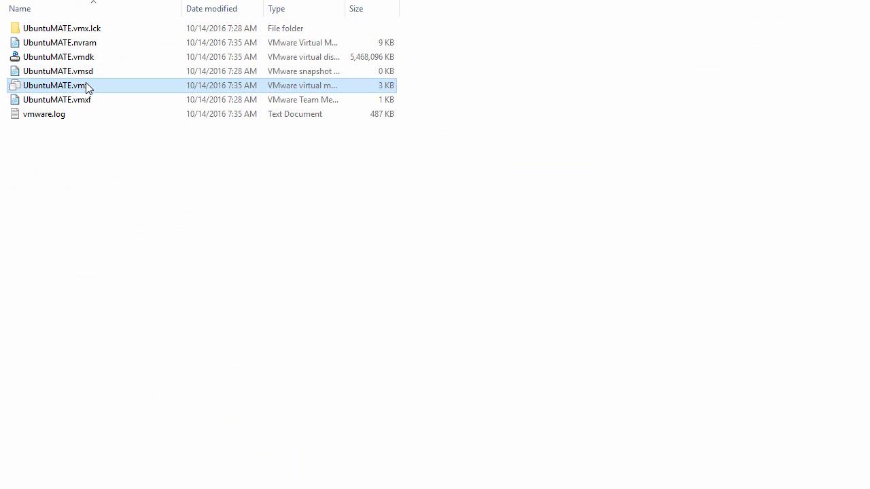
{"action": "right_click", "coordinate": [91, 92]}
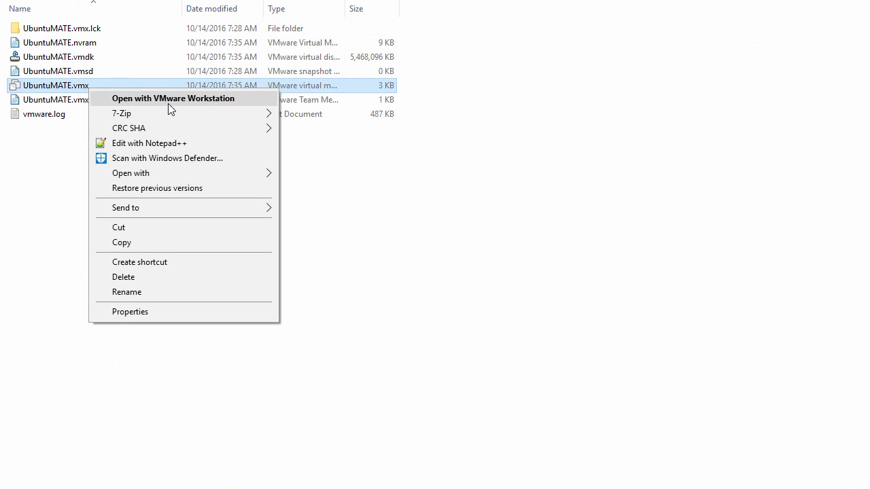
{"action": "mouse_move", "coordinate": [175, 178]}
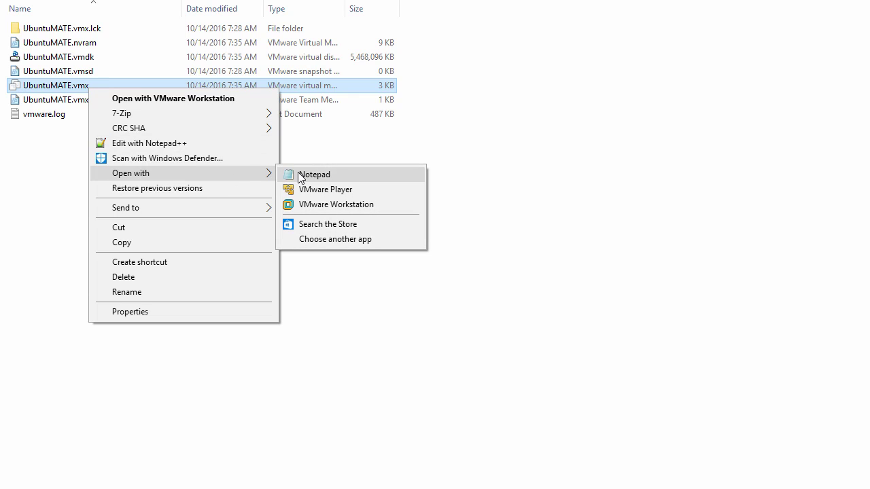
{"action": "left_click", "coordinate": [304, 176]}
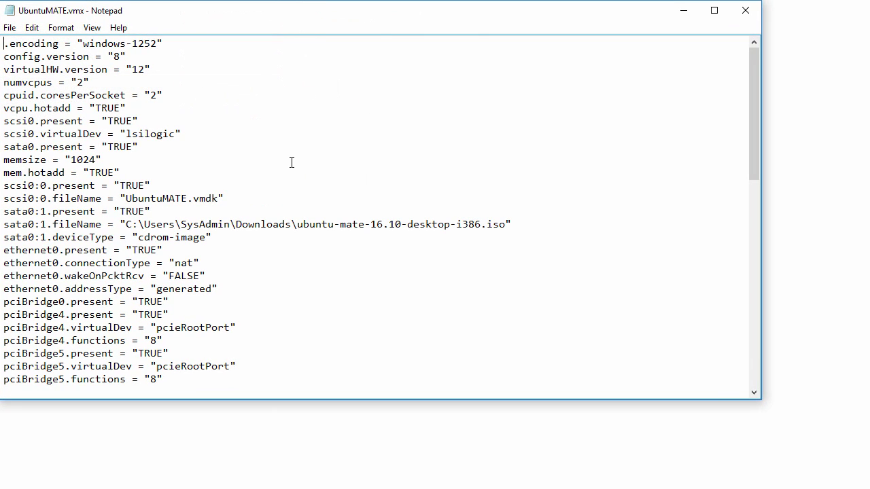
Append the line cpuid.1.eax = "0000:0000:0000:0001:0000:0110:1010:0101" to the end of the configuration file, save it and close Notepad
{"action": "scroll", "coordinate": [284, 199], "scroll_direction": "down", "scroll_amount": 15}
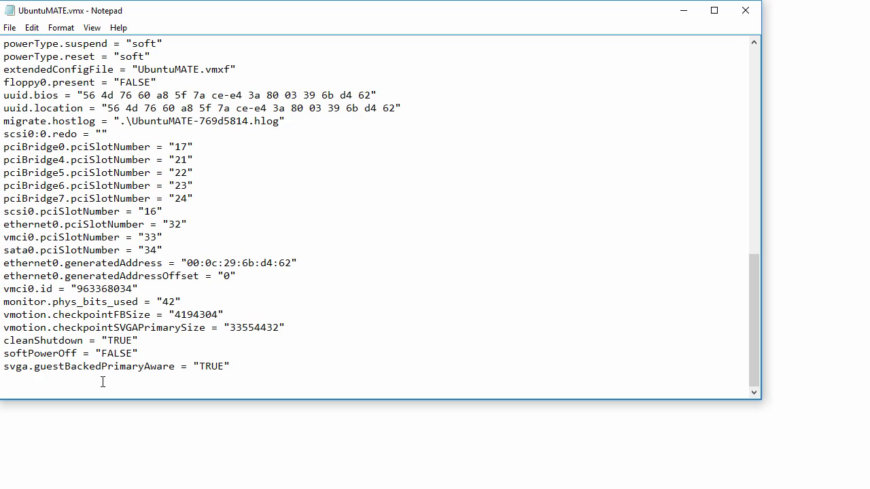
{"action": "right_click", "coordinate": [97, 382]}
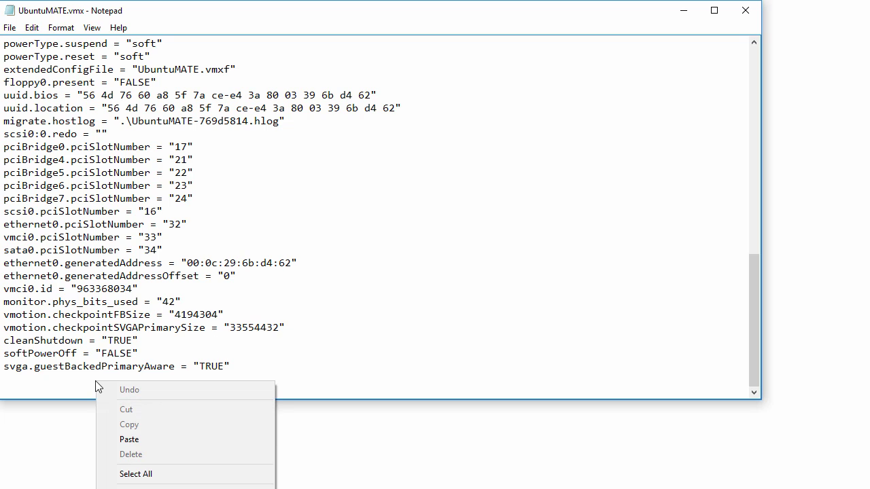
{"action": "left_click", "coordinate": [137, 440]}
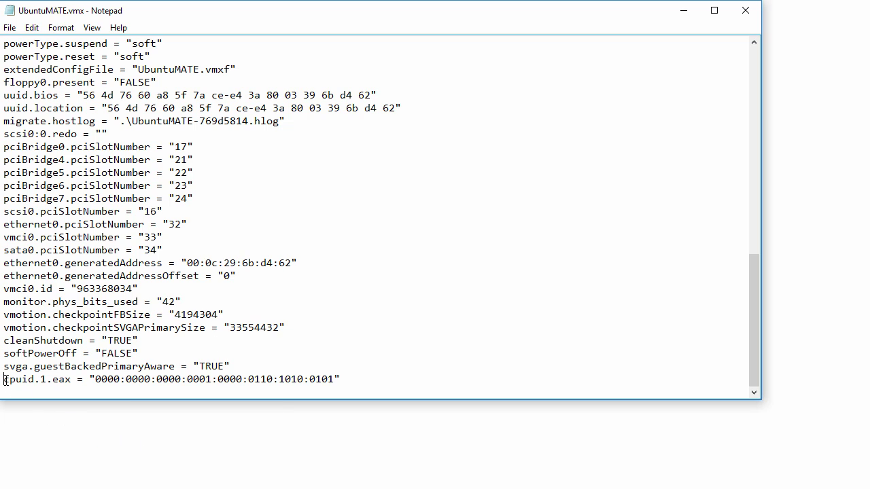
{"action": "left_click_drag", "start_coordinate": [5, 379], "coordinate": [353, 381]}
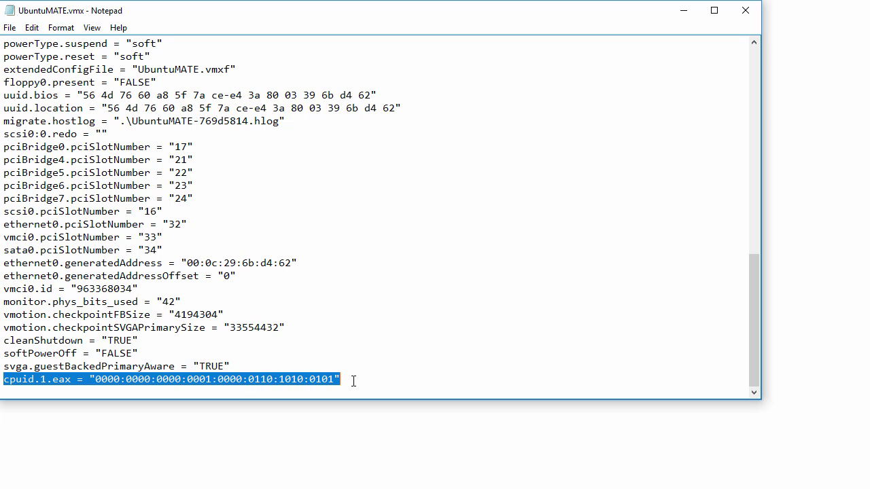
{"action": "left_click", "coordinate": [12, 30]}
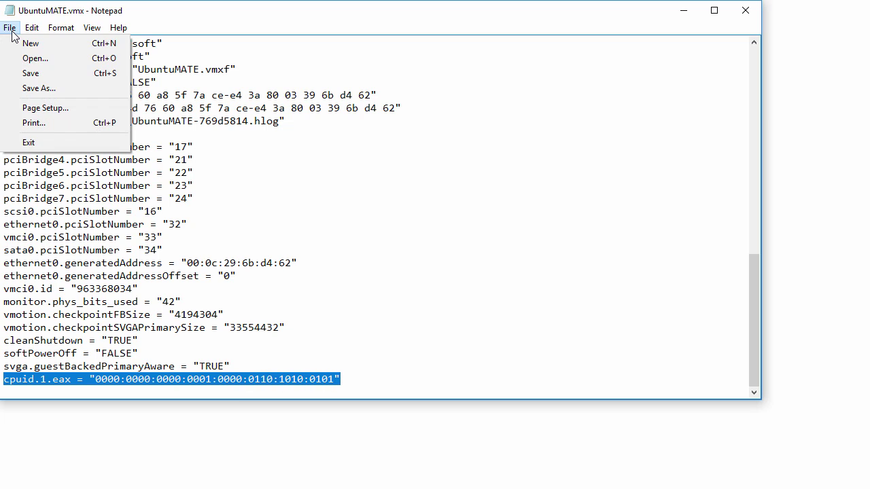
{"action": "left_click", "coordinate": [24, 74]}
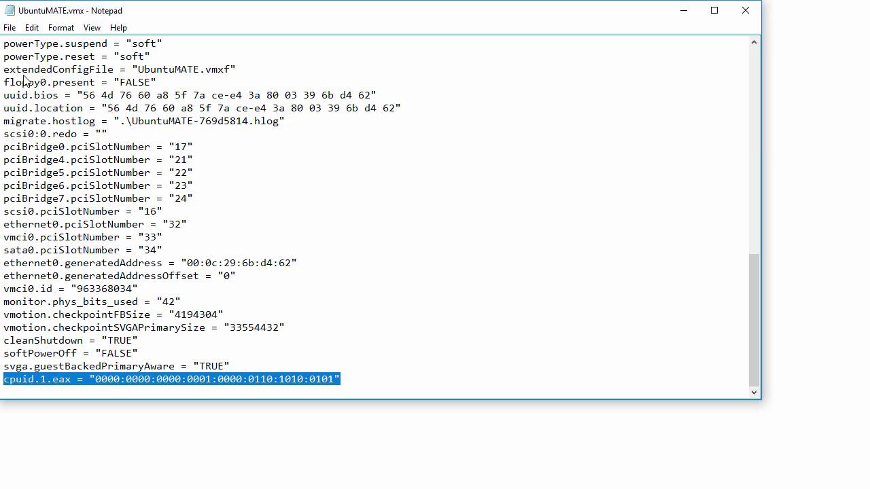
{"action": "left_click", "coordinate": [744, 14]}
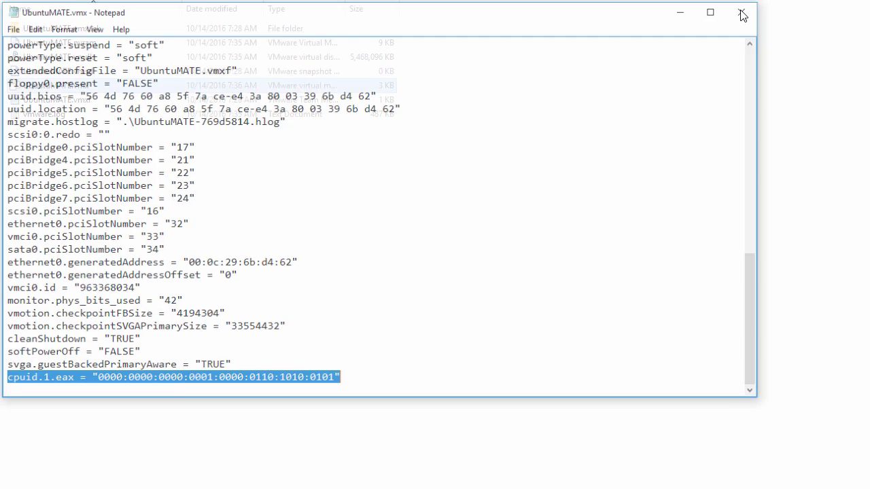
Reopen UbuntuMATE.vmx in VMware Workstation, power on the virtual machine and log in to Ubuntu MATE with the account password
{"action": "double_click", "coordinate": [193, 83]}
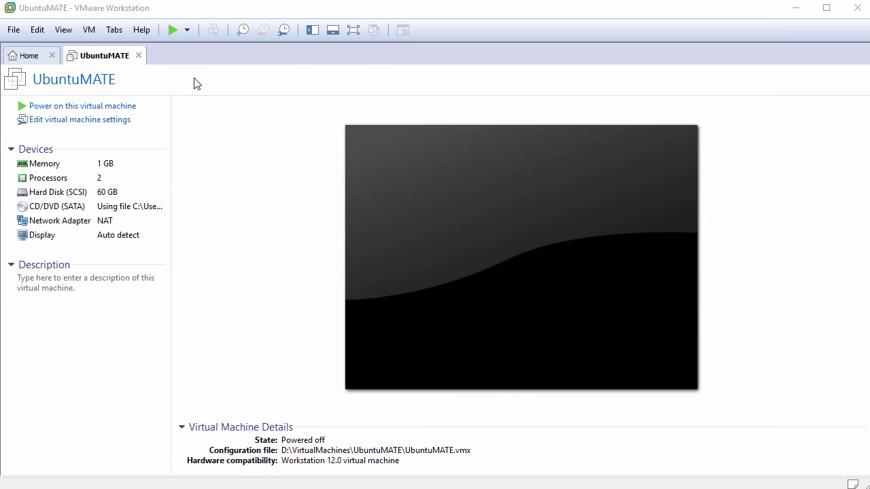
{"action": "left_click", "coordinate": [85, 110]}
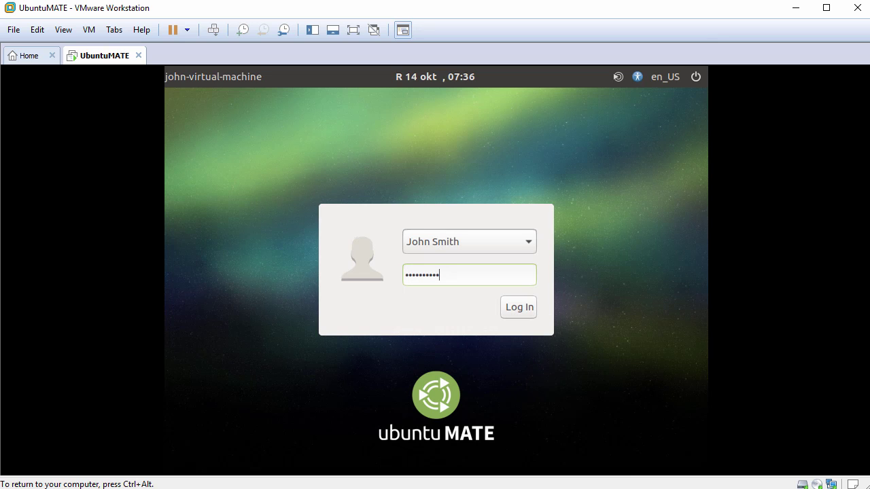
{"action": "left_click", "coordinate": [510, 306]}
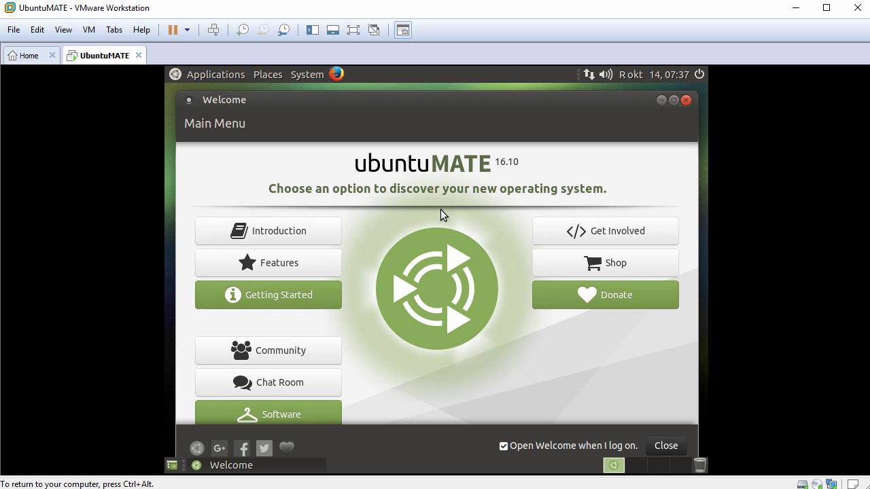
Turn off opening Welcome at logon and close the Welcome window
{"action": "left_click", "coordinate": [503, 447]}
{"action": "left_click", "coordinate": [666, 451]}
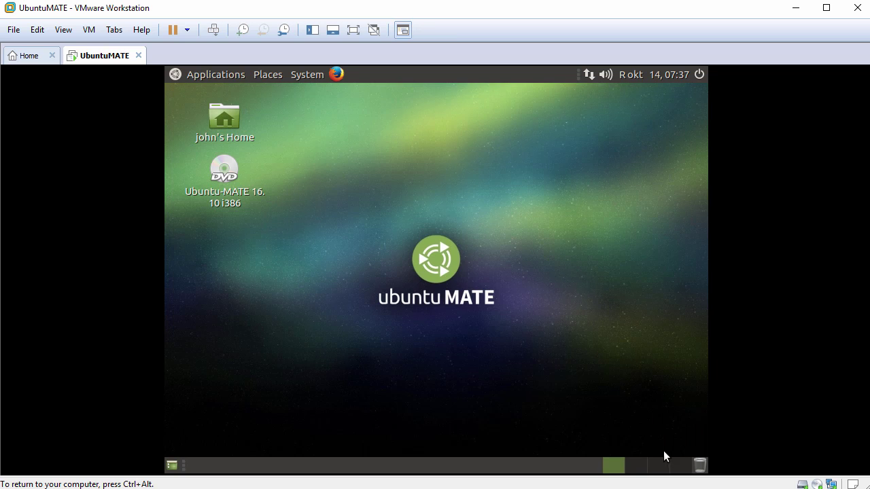
{"action": "left_click", "coordinate": [214, 74]}
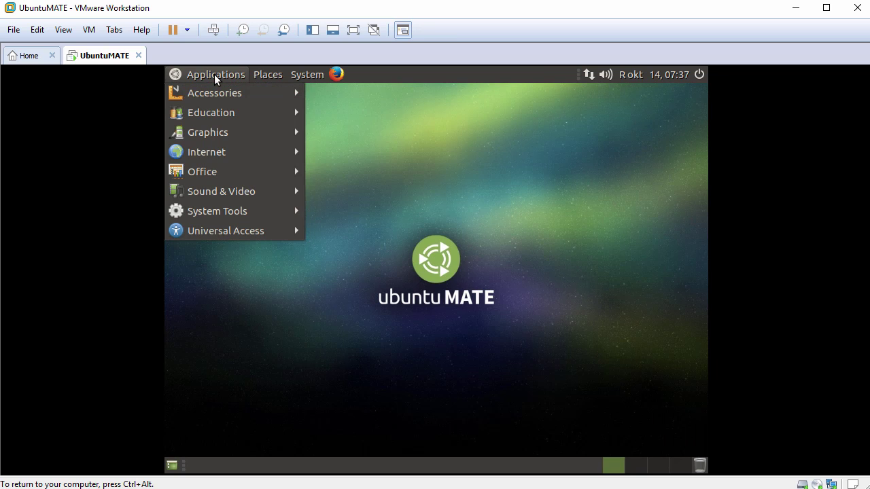
{"action": "mouse_move", "coordinate": [306, 75]}
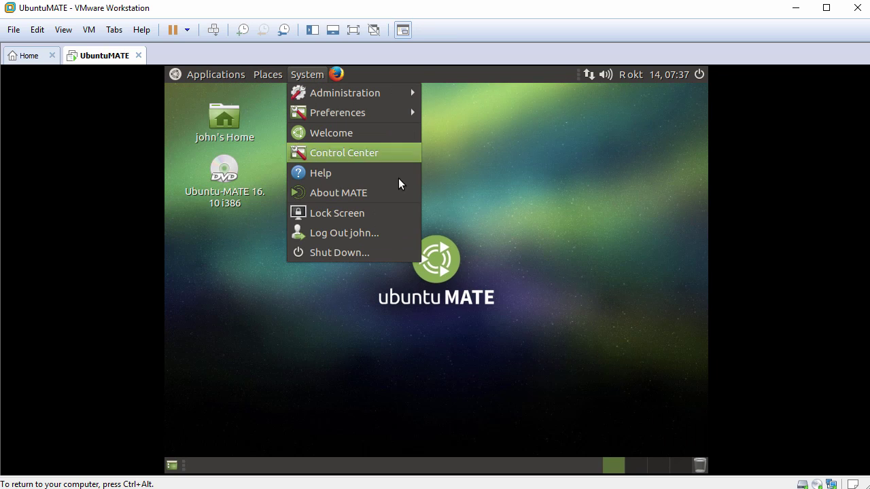
{"action": "left_click", "coordinate": [430, 310]}
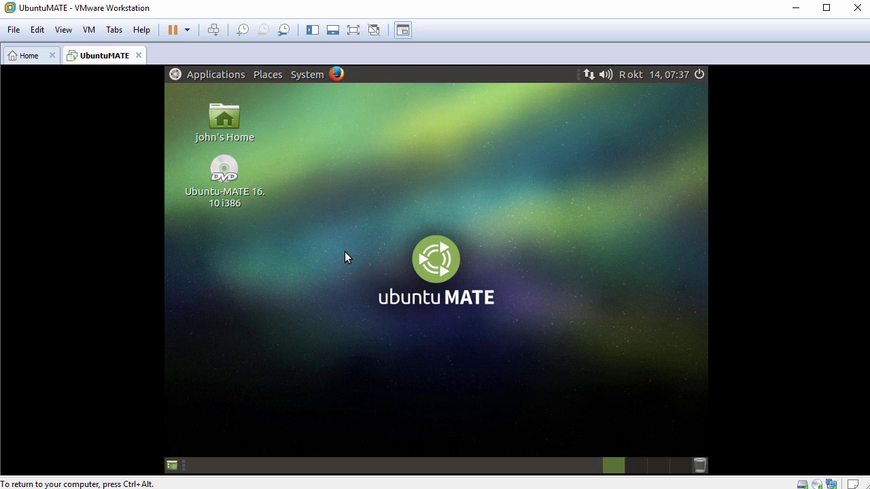
{"action": "left_click", "coordinate": [64, 30]}
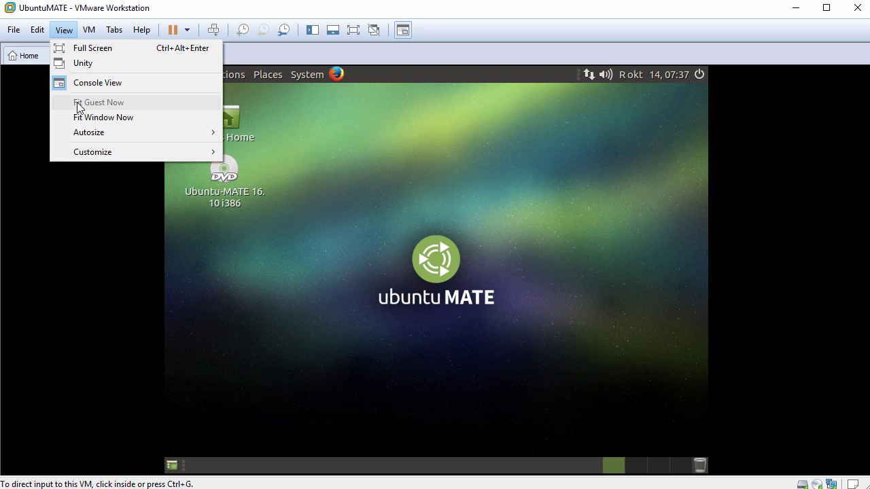
{"action": "left_click", "coordinate": [354, 117]}
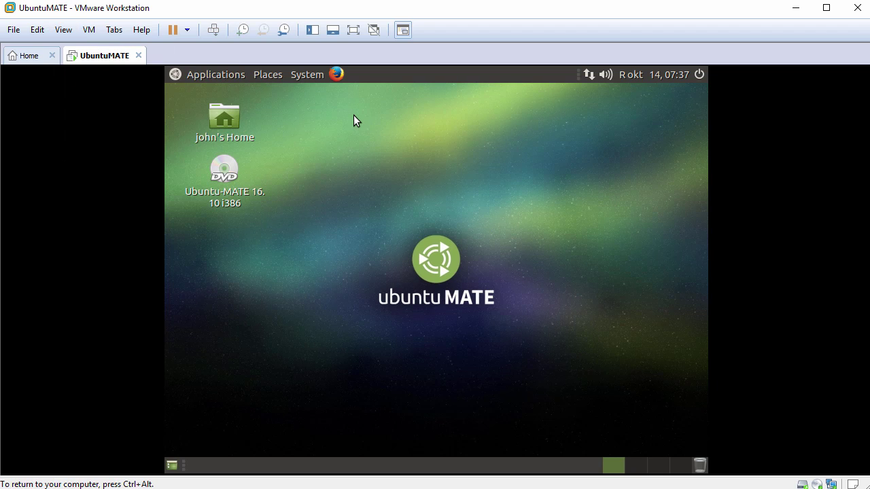
Open a terminal from the guest desktop, zoom its text in one level and reposition the window
{"action": "right_click", "coordinate": [354, 121]}
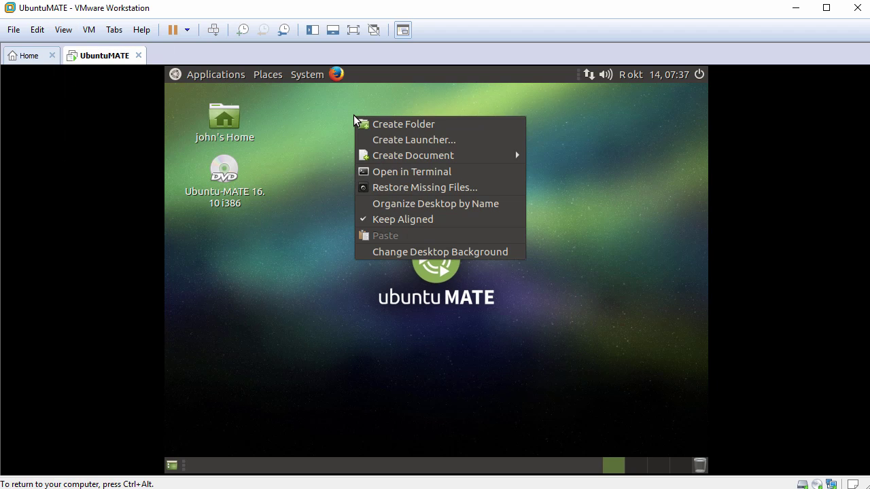
{"action": "left_click", "coordinate": [417, 174]}
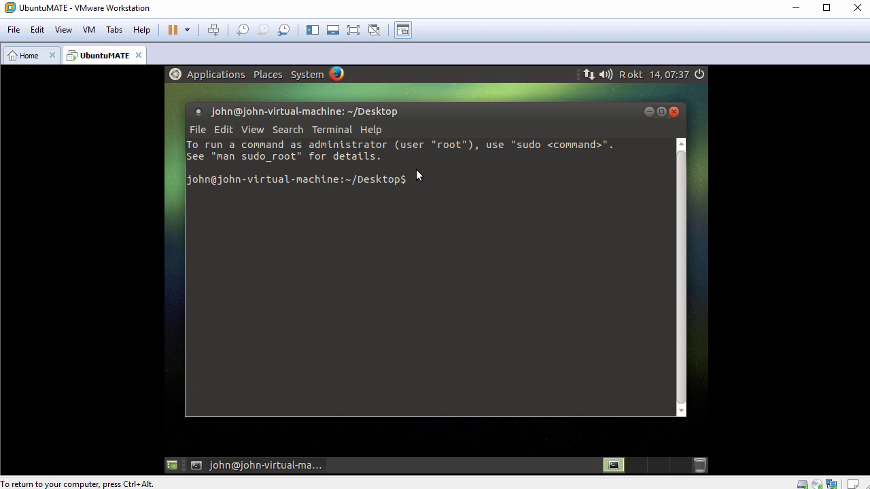
{"action": "left_click", "coordinate": [252, 129]}
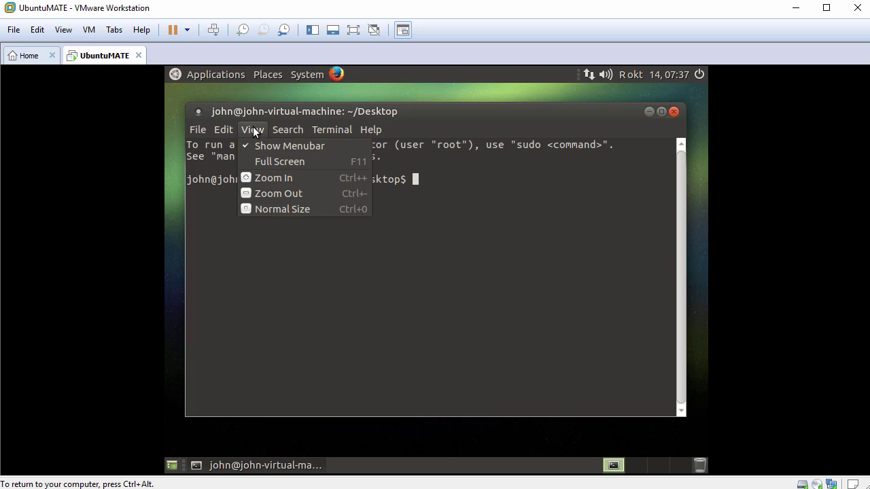
{"action": "left_click", "coordinate": [276, 178]}
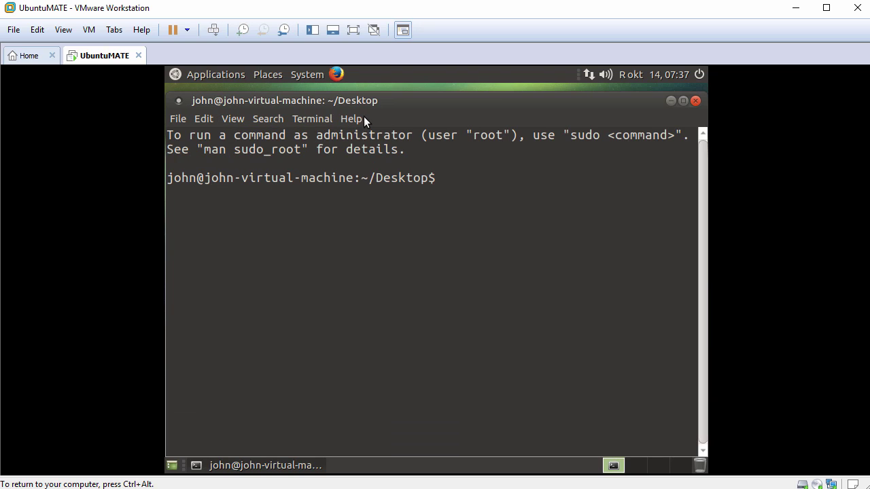
{"action": "mouse_move", "coordinate": [386, 98]}
{"action": "left_mouse_down"}
{"action": "mouse_move", "coordinate": [388, 127]}
{"action": "mouse_move", "coordinate": [399, 106]}
{"action": "left_mouse_up"}
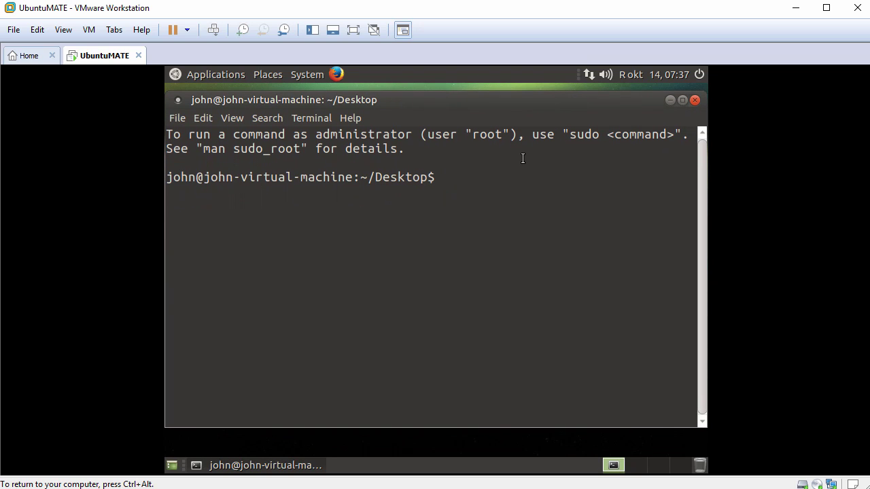
Change to the home directory with cd and clear the terminal
{"action": "type", "text": "cd"}
{"action": "key", "text": "Return"}
{"action": "key", "text": "Return"}
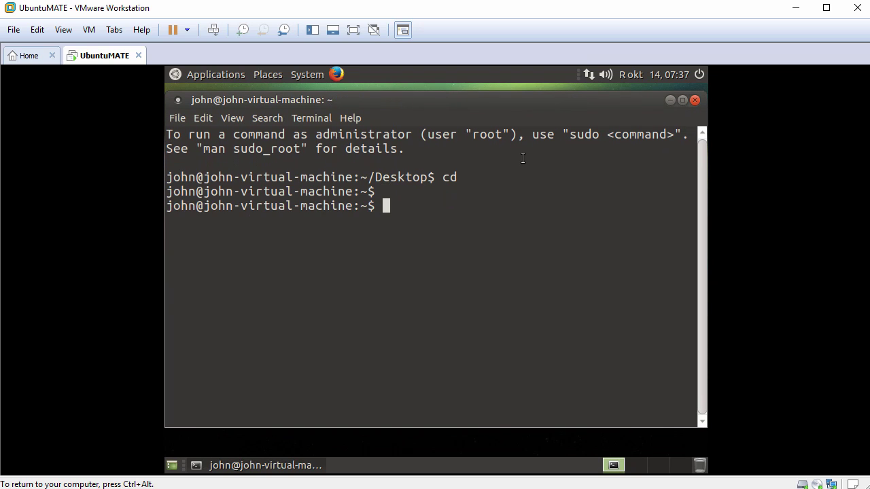
{"action": "type", "text": "clear"}
{"action": "key", "text": "Return"}
{"action": "key", "text": "Return"}
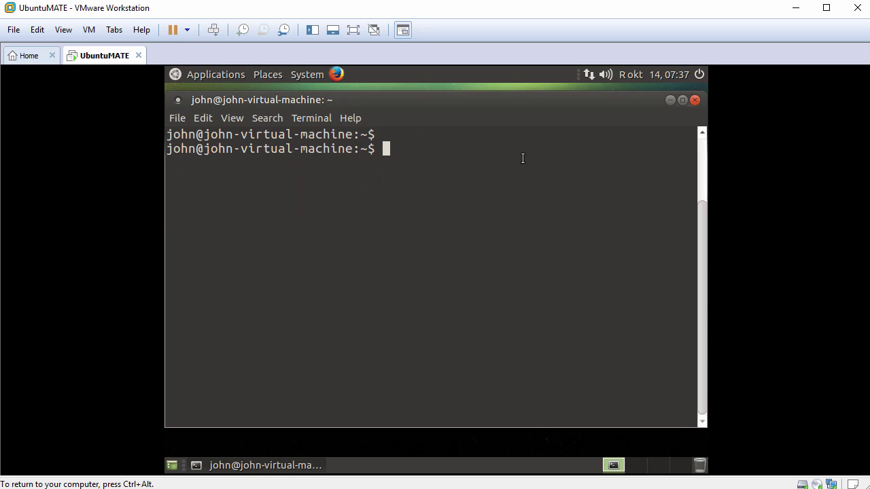
Start a root shell with sudo bash, entering the account password
{"action": "type", "text": "sudo bash"}
{"action": "key", "text": "Return"}
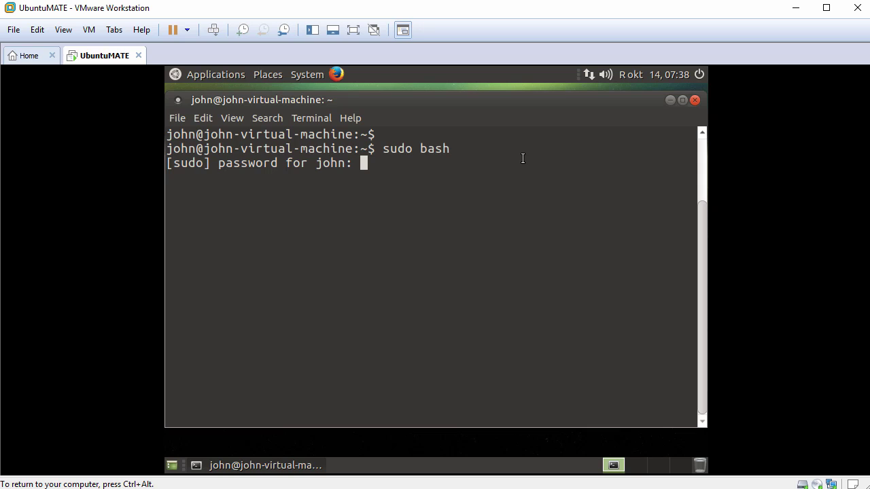
{"action": "key", "text": "Return"}
{"action": "key", "text": "Return"}
{"action": "type", "text": "ping "}
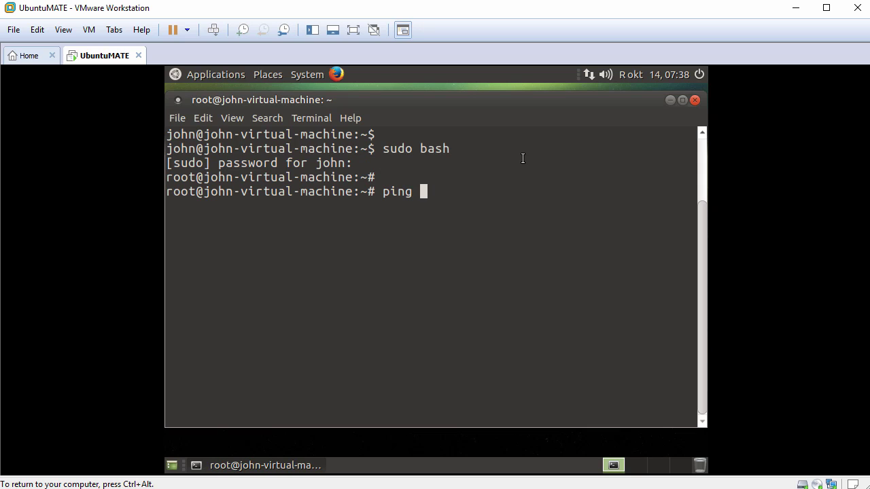
{"action": "type", "text": "-c 3 www.goog"}
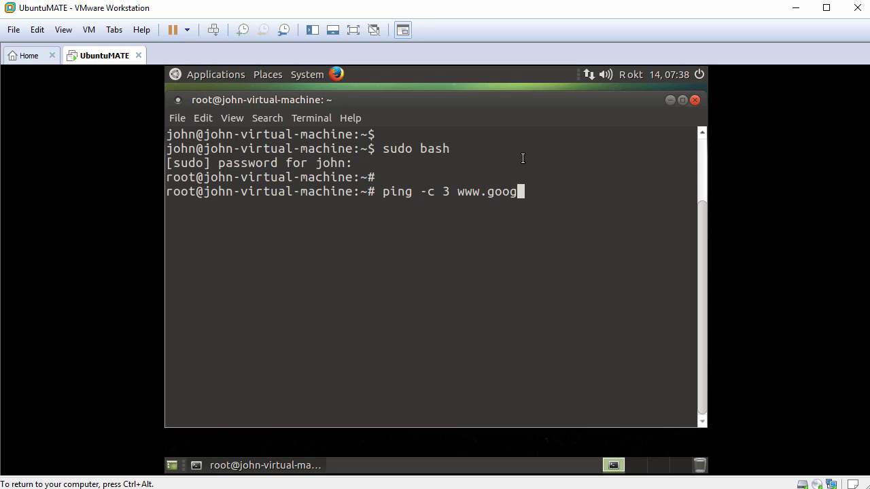
{"action": "type", "text": "le.com"}
{"action": "key", "text": "Return"}
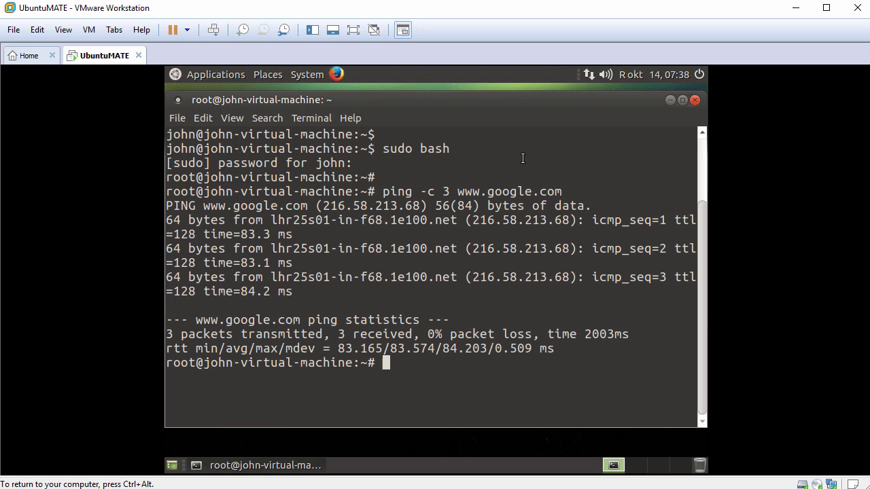
Clear the terminal and refresh the guest's package lists with apt-get update
{"action": "key", "text": "Return"}
{"action": "type", "text": "clear"}
{"action": "key", "text": "Return"}
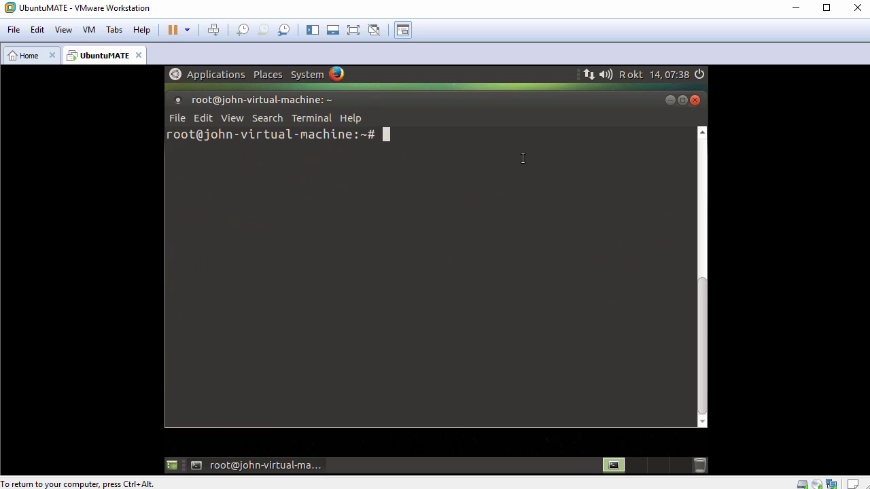
{"action": "key", "text": "Return"}
{"action": "type", "text": "apt-get update"}
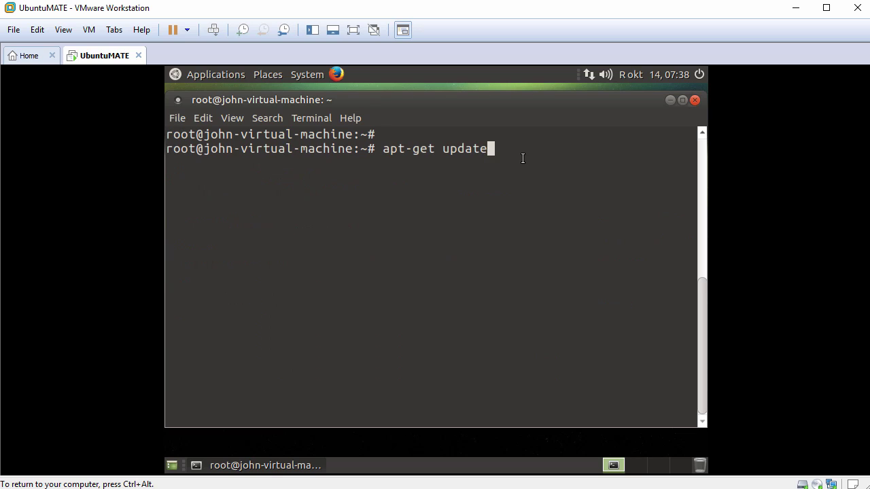
{"action": "key", "text": "Return"}
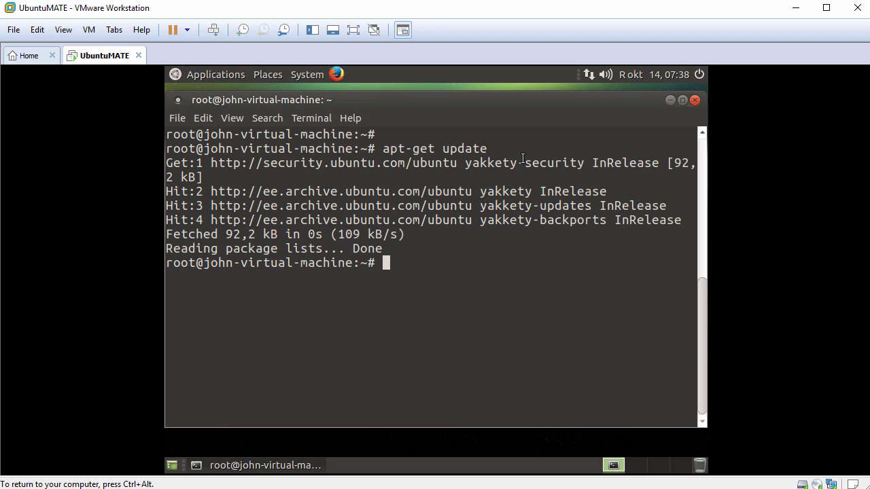
Install the VMware guest tools with apt-get install open-vm-tools-desktop -y
{"action": "key", "text": "Return"}
{"action": "type", "text": "apt-get "}
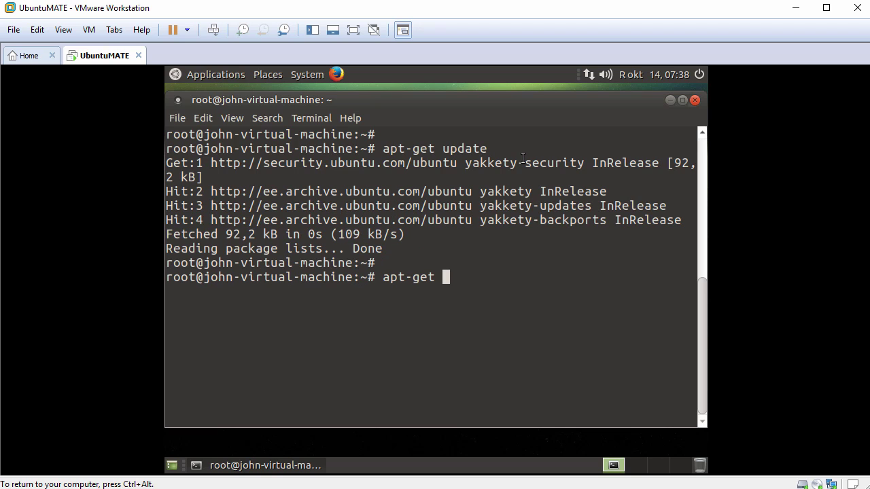
{"action": "type", "text": "install open-v"}
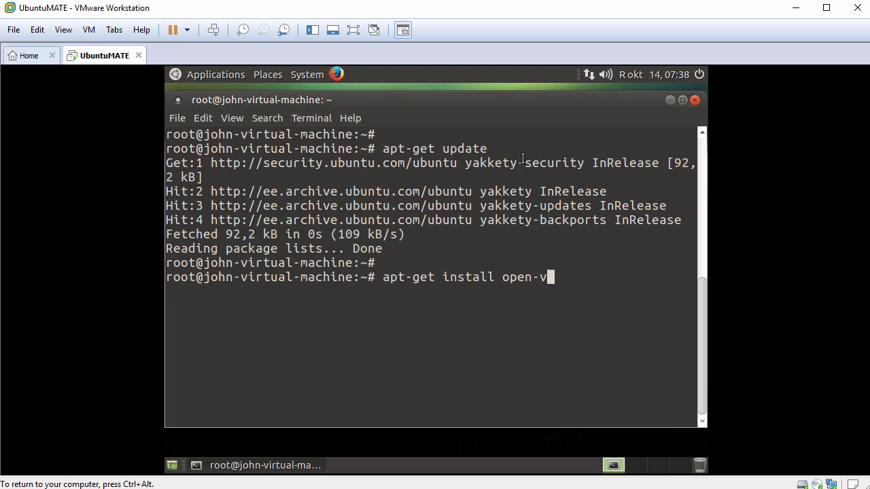
{"action": "type", "text": "m-tools-desktop -y"}
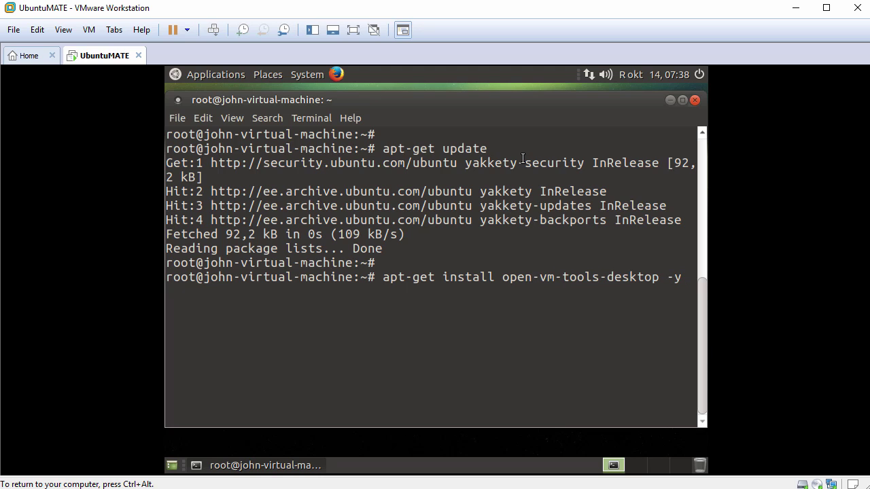
{"action": "key", "text": "Return"}
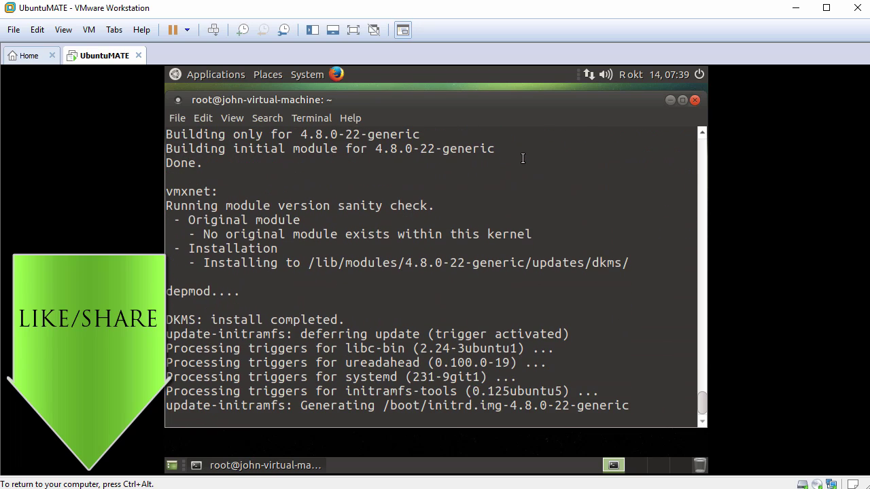
{"action": "key", "text": "Return"}
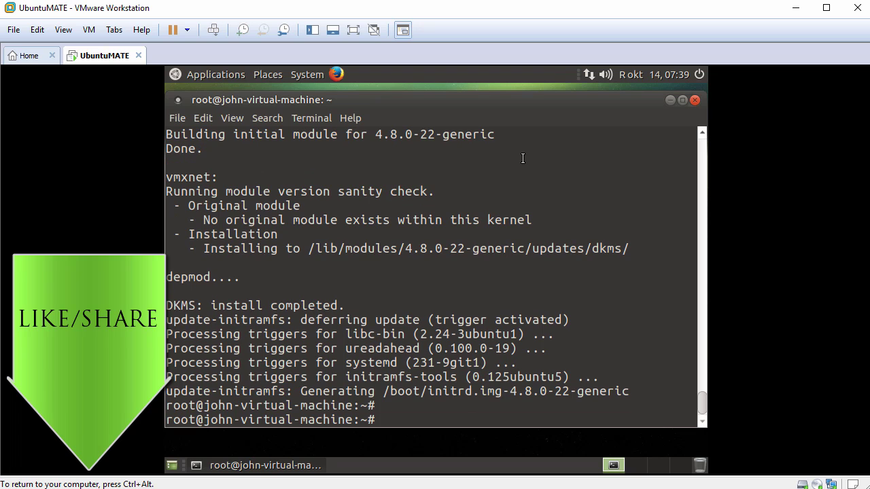
Close the terminal and restart the guest system
{"action": "left_click", "coordinate": [696, 100]}
{"action": "left_click", "coordinate": [700, 75]}
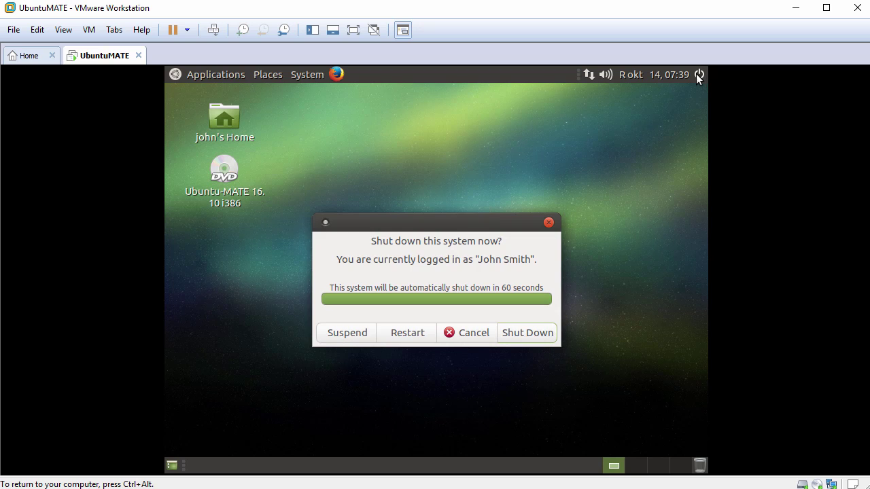
{"action": "left_click", "coordinate": [410, 335]}
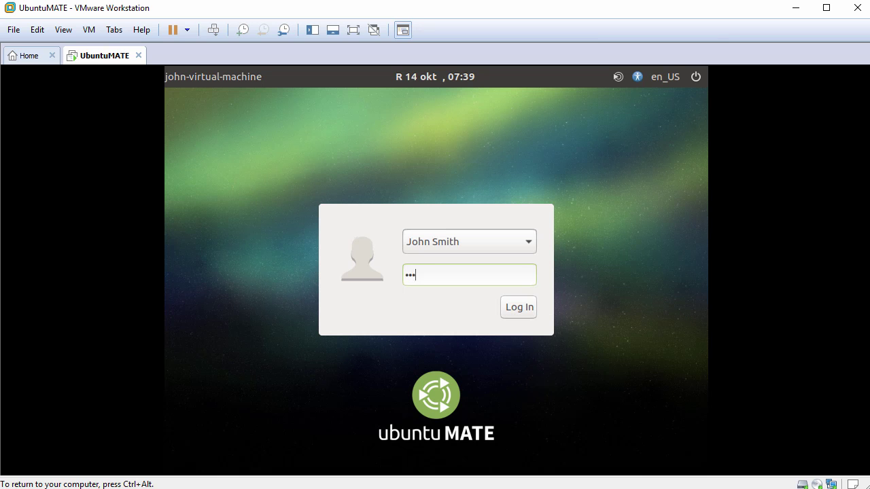
Log in to the guest with the account password and fit the guest display to the VMware window
{"action": "key", "text": "Return"}
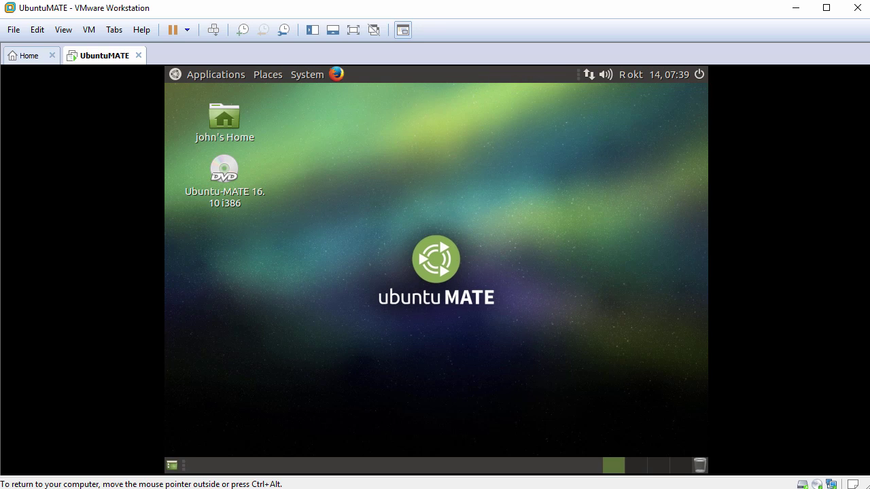
{"action": "left_click", "coordinate": [64, 30]}
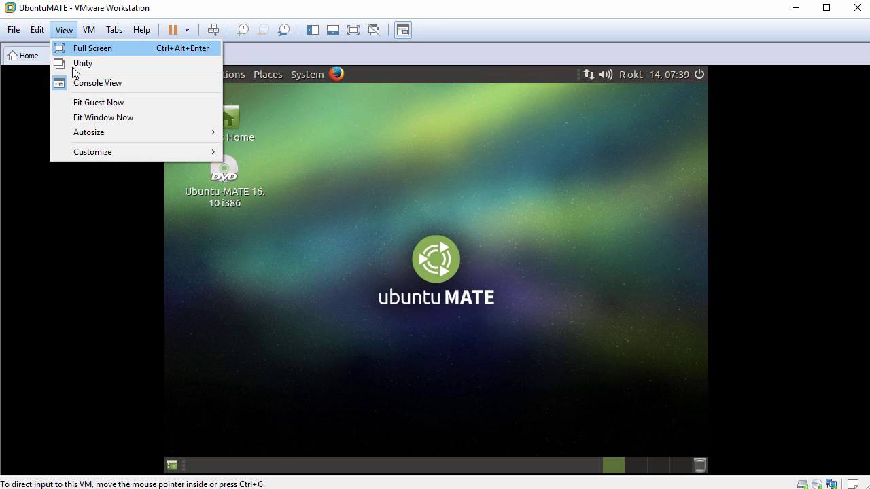
{"action": "left_click", "coordinate": [120, 103]}
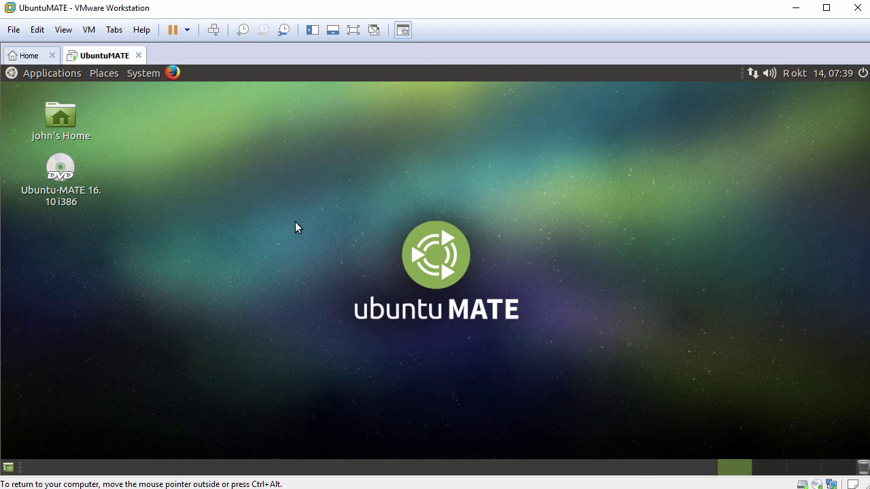
Open the guest's home folder, transfer Drag-Drop-File.txt from the host into it, and close the file manager
{"action": "double_click", "coordinate": [55, 117]}
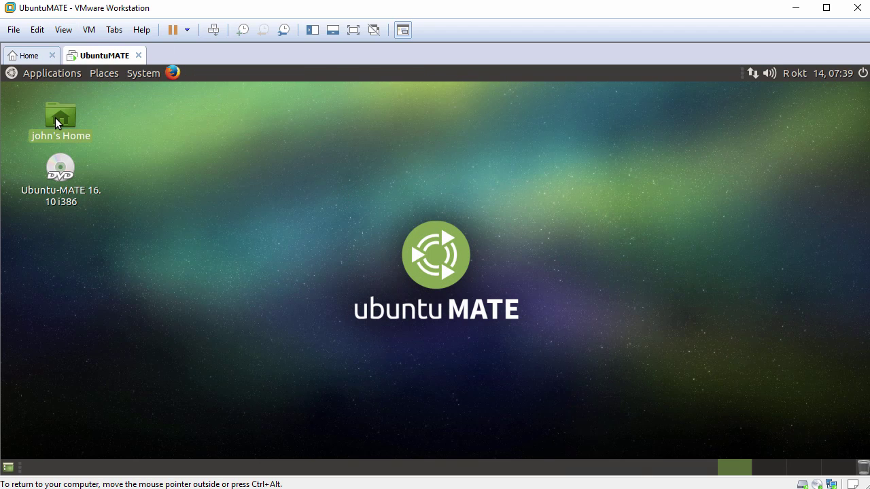
{"action": "left_click_drag", "start_coordinate": [132, 322], "coordinate": [252, 320]}
{"action": "left_click", "coordinate": [140, 340]}
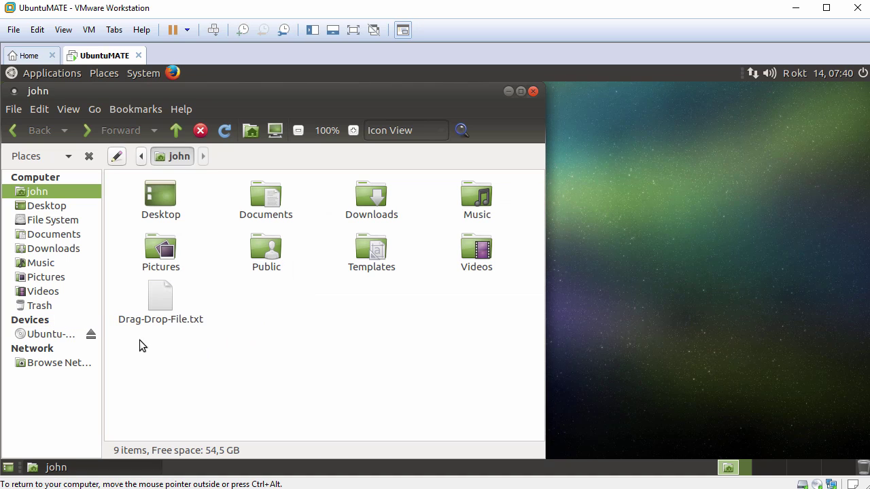
{"action": "left_click", "coordinate": [533, 93]}
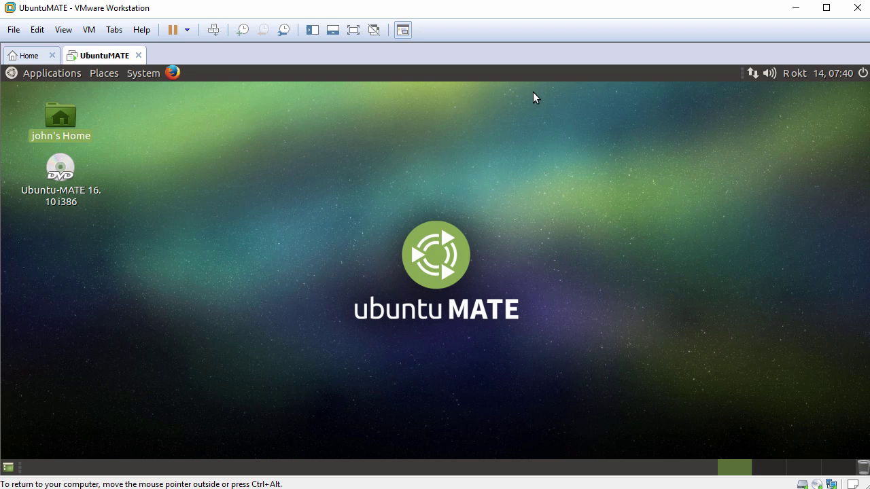
Open Pluma Text Editor and paste the host clipboard text into the empty document
{"action": "left_click", "coordinate": [21, 73]}
{"action": "mouse_move", "coordinate": [39, 93]}
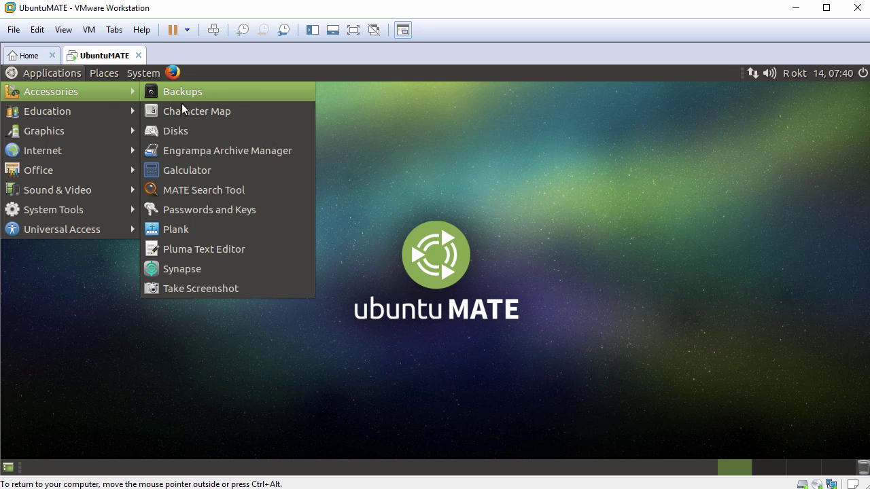
{"action": "left_click", "coordinate": [205, 250]}
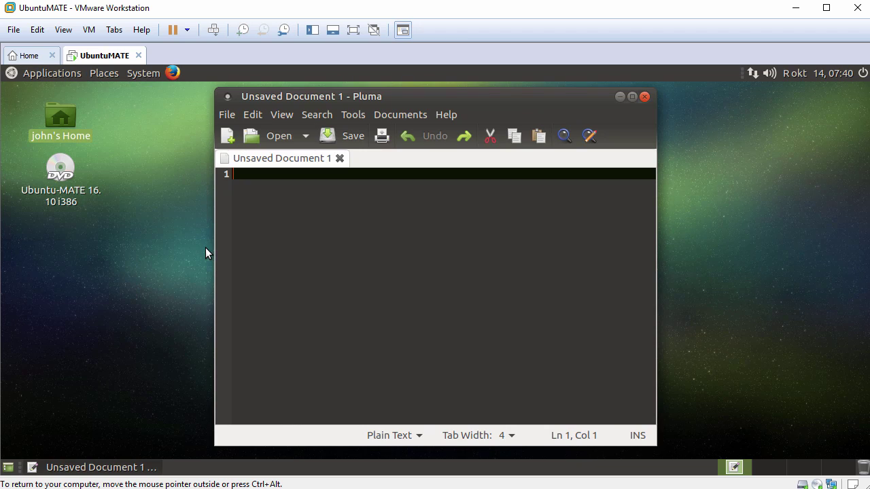
{"action": "right_click", "coordinate": [356, 209]}
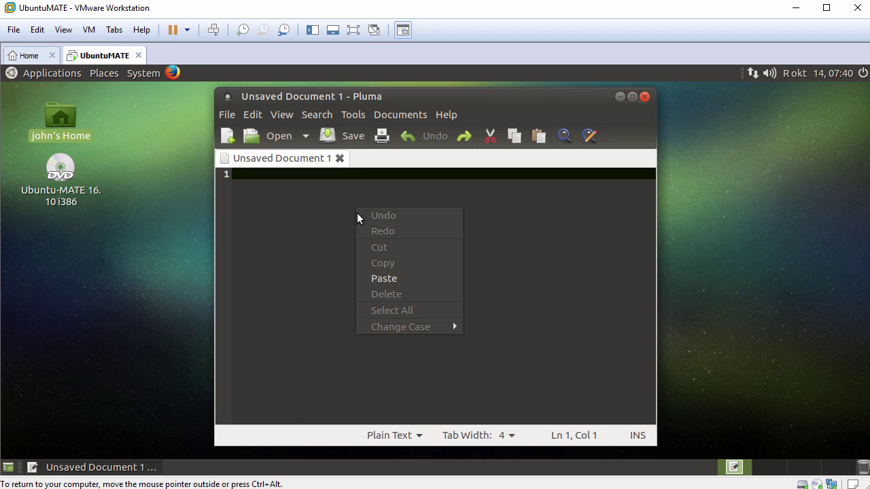
{"action": "left_click", "coordinate": [389, 274]}
Highlight the pasted line word by word from its end, deselect it, and close the text editor without saving
{"action": "key", "text": "ctrl+shift+Left"}
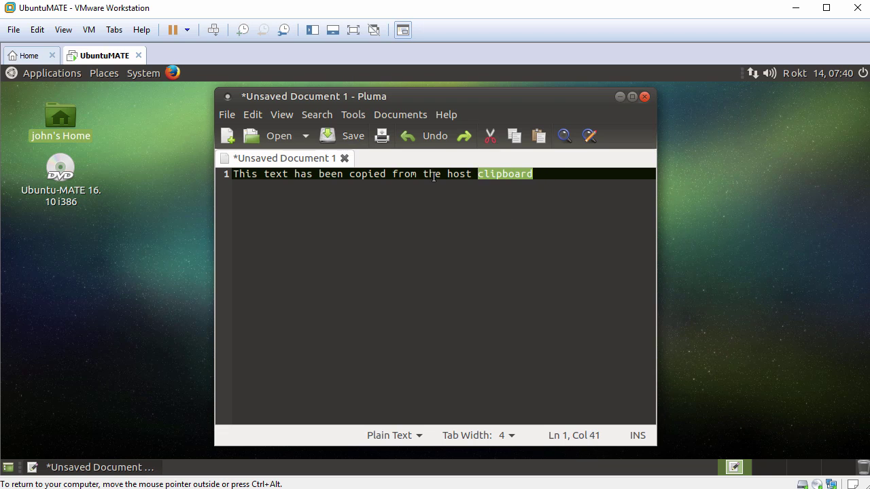
{"action": "key", "text": "ctrl+shift+Left"}
{"action": "key", "text": "ctrl+shift+Left"}
{"action": "key", "text": "ctrl+shift+Left"}
{"action": "key", "text": "ctrl+shift+Left"}
{"action": "key", "text": "ctrl+shift+Left"}
{"action": "key", "text": "ctrl+shift+Left"}
{"action": "key", "text": "ctrl+shift+Left"}
{"action": "key", "text": "ctrl+shift+Left"}
{"action": "key", "text": "End"}
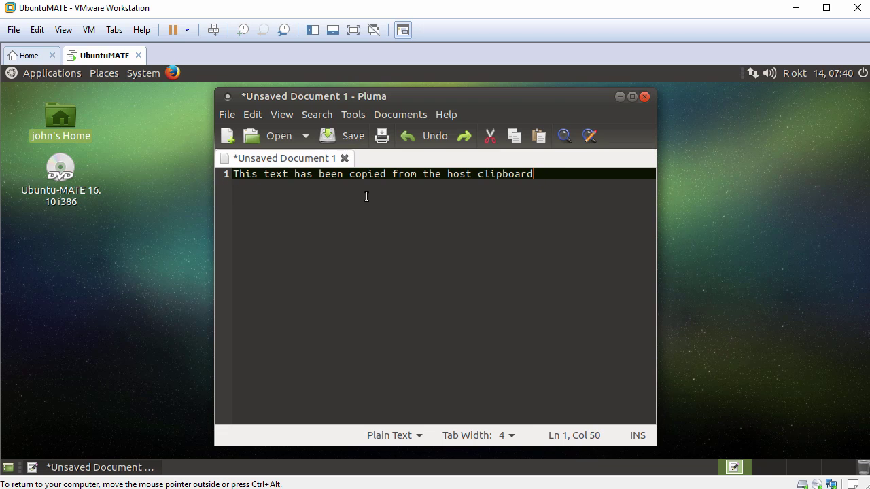
{"action": "left_click", "coordinate": [646, 97]}
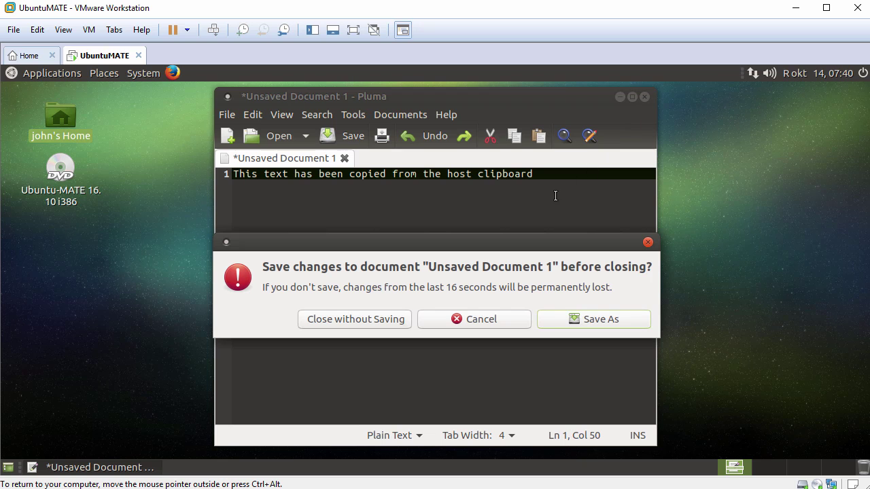
{"action": "left_click", "coordinate": [378, 318]}
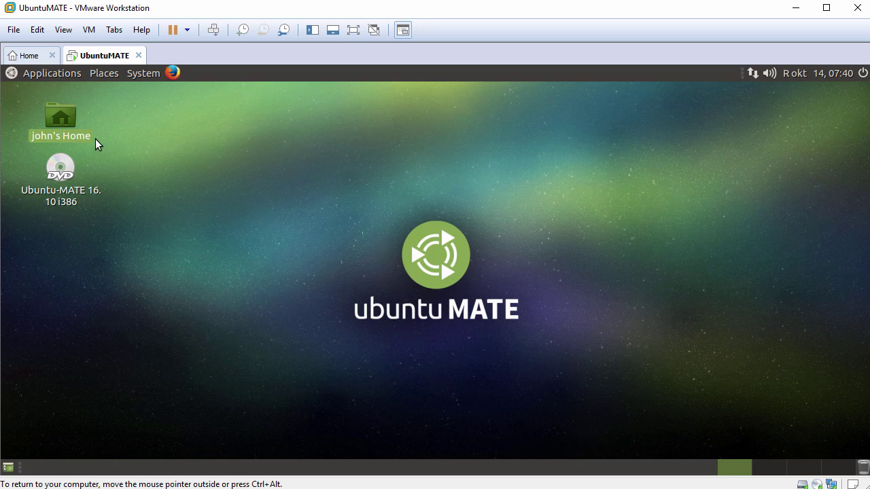
Open Galculator, switch it to Scientific Mode, and close the calculator
{"action": "left_click", "coordinate": [12, 74]}
{"action": "mouse_move", "coordinate": [17, 91]}
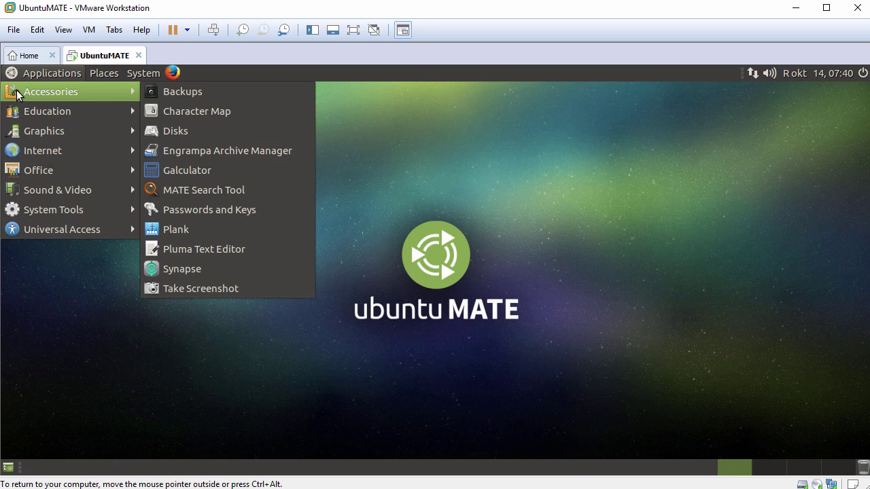
{"action": "left_click", "coordinate": [191, 171]}
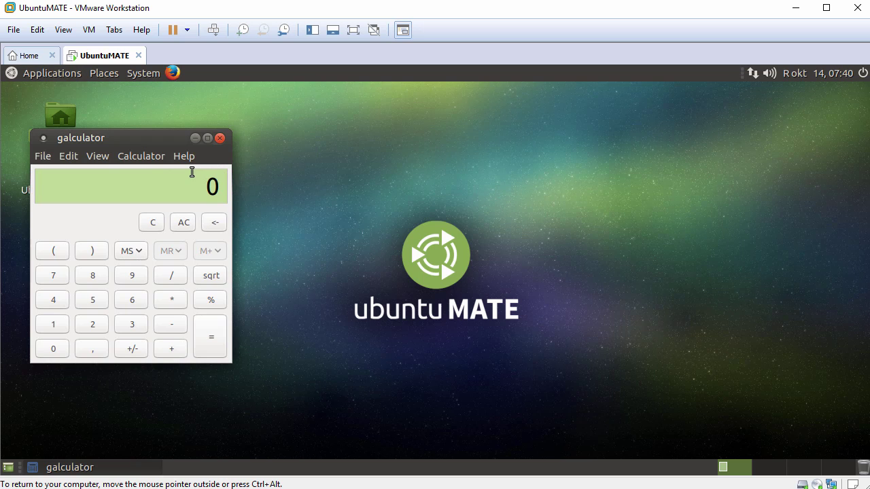
{"action": "left_click", "coordinate": [97, 157]}
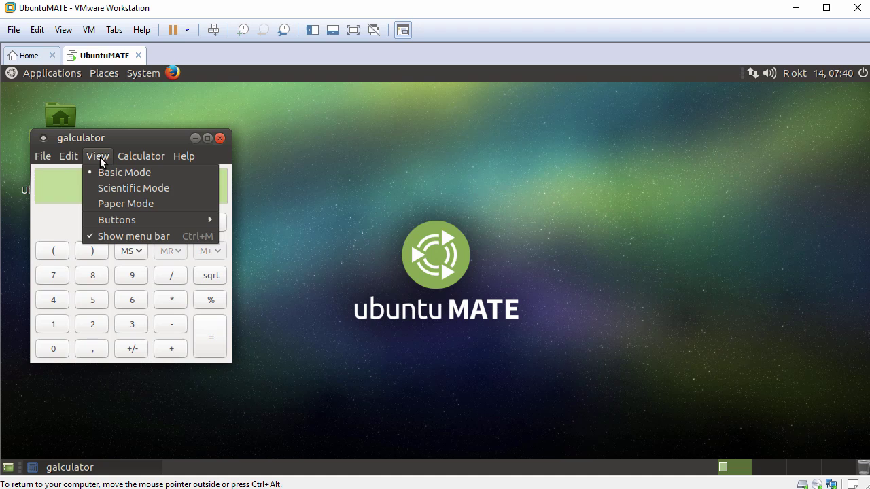
{"action": "left_click", "coordinate": [109, 187]}
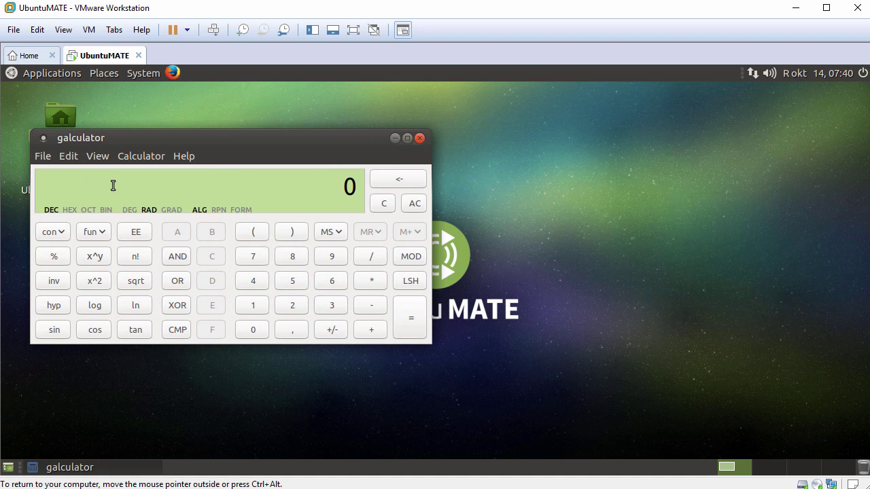
{"action": "left_click", "coordinate": [421, 140]}
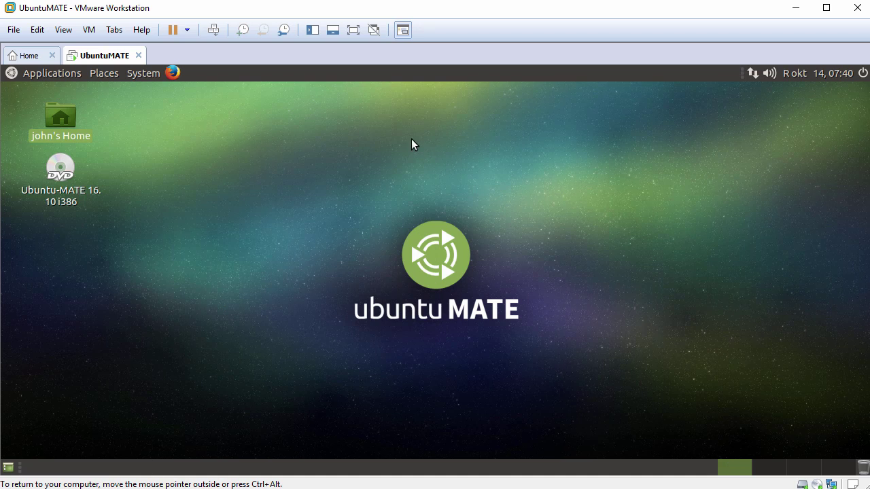
Open Eye of MATE Image Viewer from the graphics applications and check its version information
{"action": "left_click", "coordinate": [47, 74]}
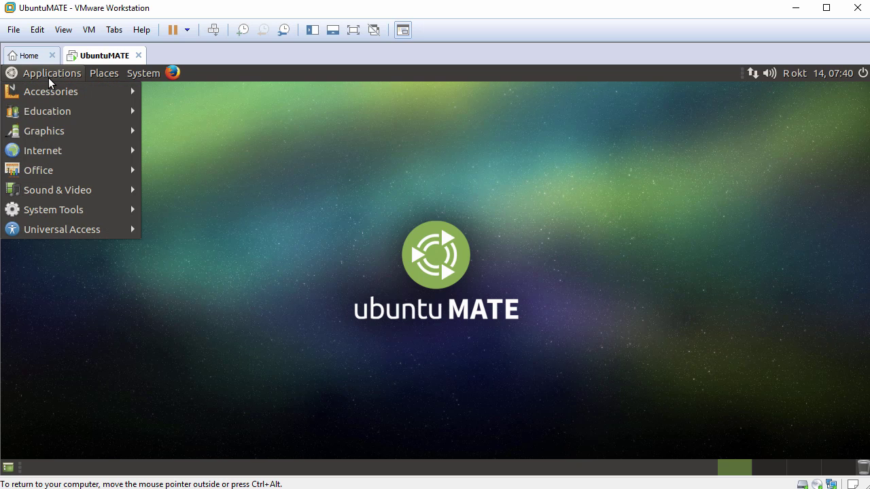
{"action": "mouse_move", "coordinate": [48, 93]}
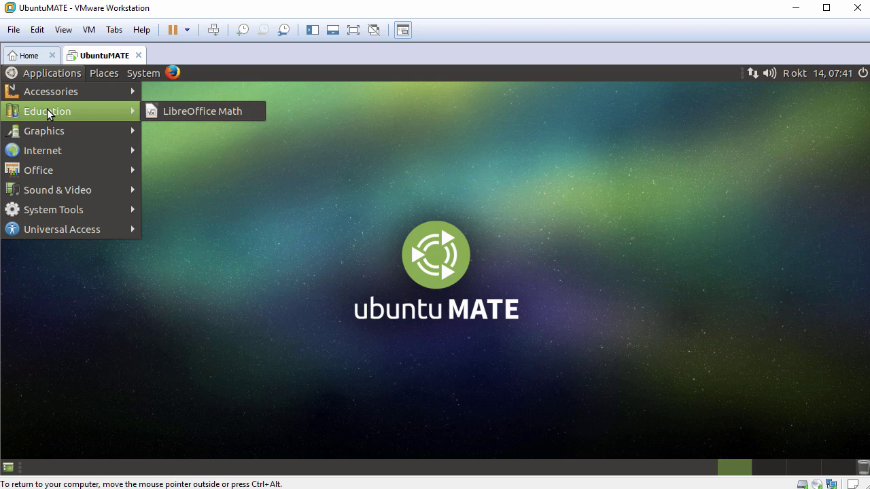
{"action": "mouse_move", "coordinate": [45, 132]}
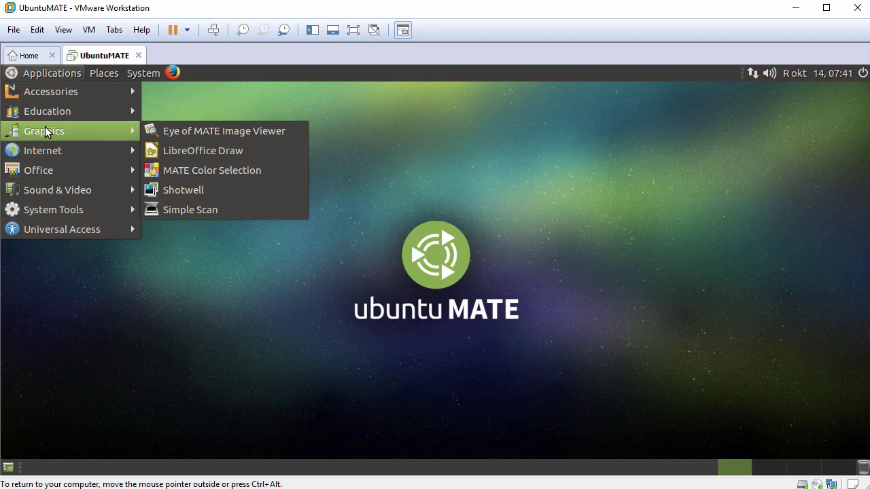
{"action": "left_click", "coordinate": [173, 131]}
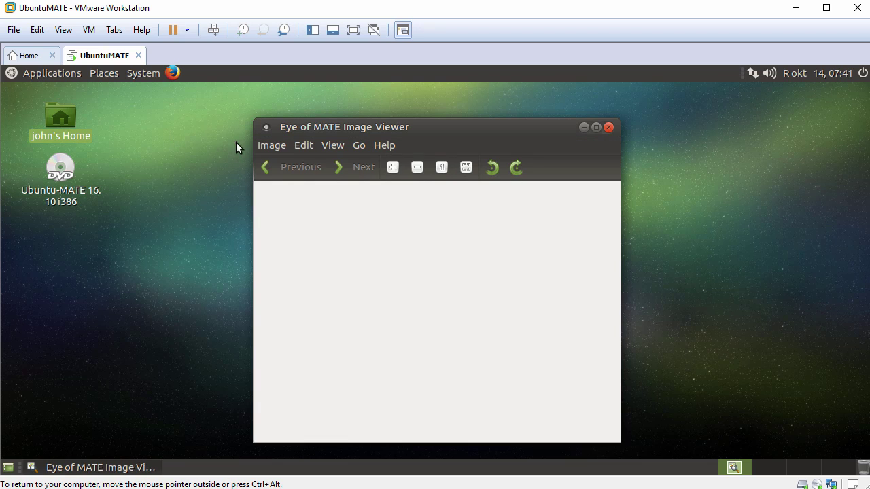
{"action": "left_click", "coordinate": [381, 146]}
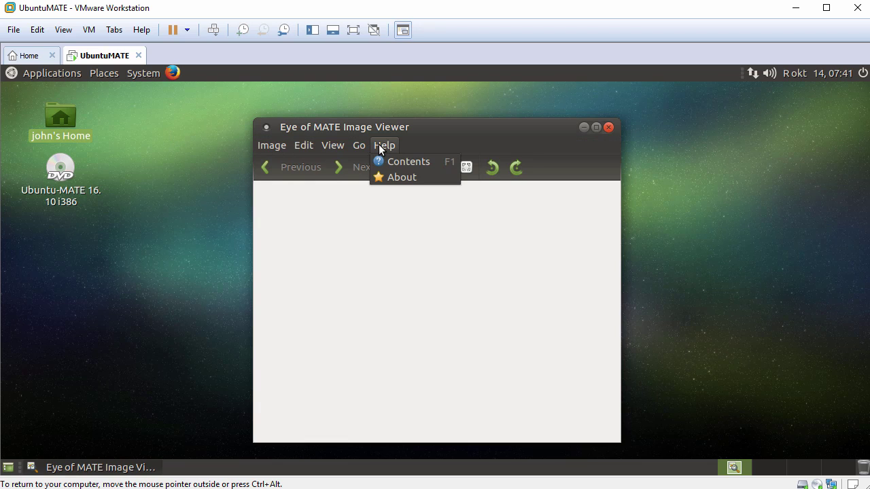
{"action": "left_click", "coordinate": [396, 175]}
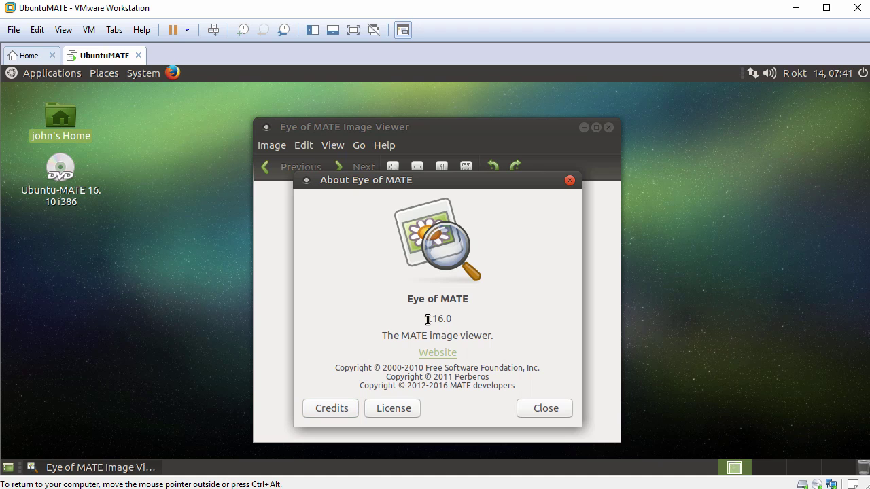
{"action": "left_click", "coordinate": [545, 408]}
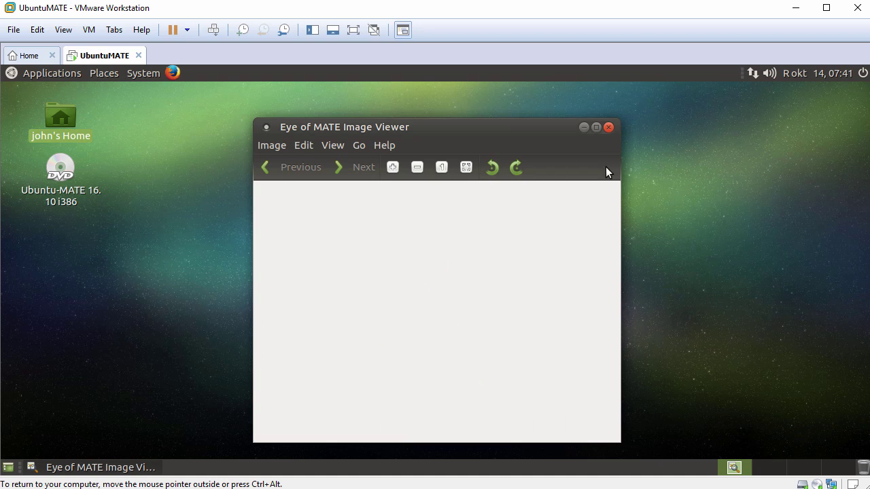
Close the Eye of MATE Image Viewer and open Firefox Web Browser from the internet applications
{"action": "left_click", "coordinate": [609, 128]}
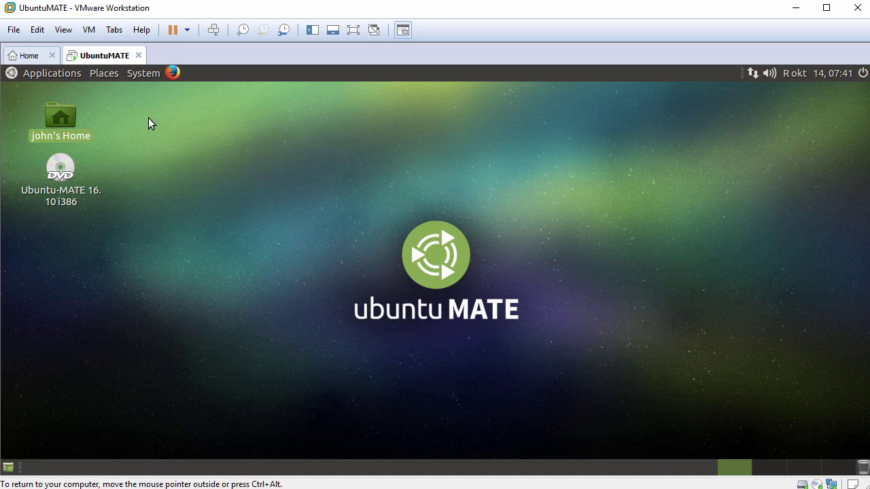
{"action": "left_click", "coordinate": [26, 78]}
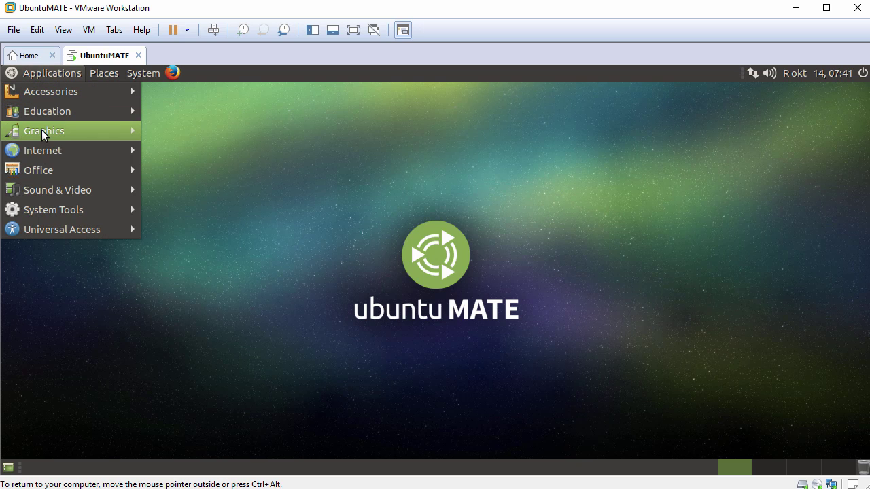
{"action": "mouse_move", "coordinate": [41, 130]}
{"action": "mouse_move", "coordinate": [41, 150]}
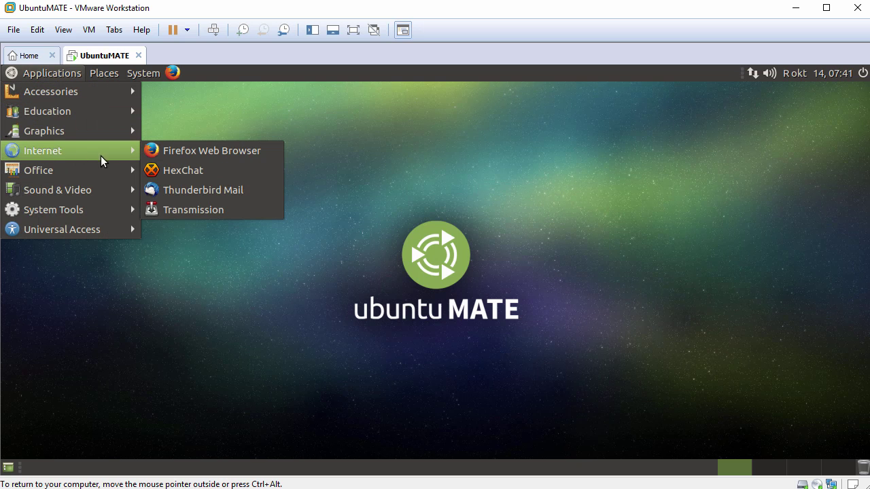
{"action": "left_click", "coordinate": [181, 150]}
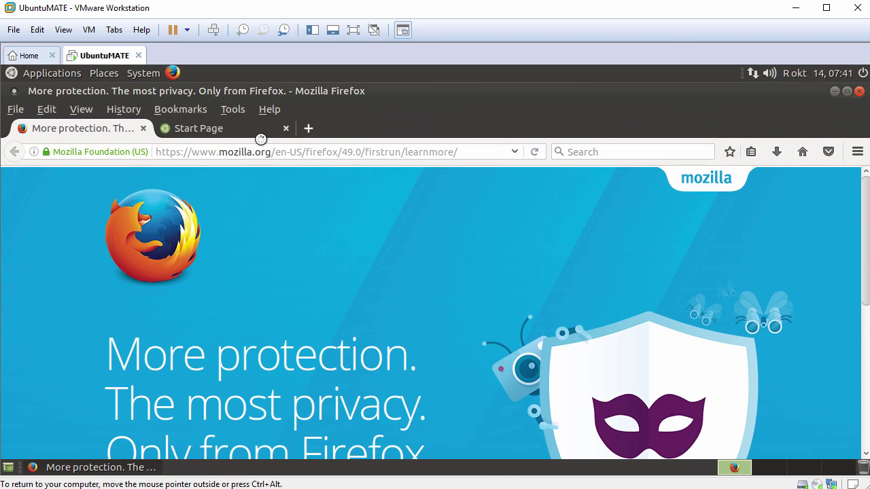
Check Firefox's version information, highlight the version number, and close the browser with all its tabs
{"action": "left_click", "coordinate": [269, 111]}
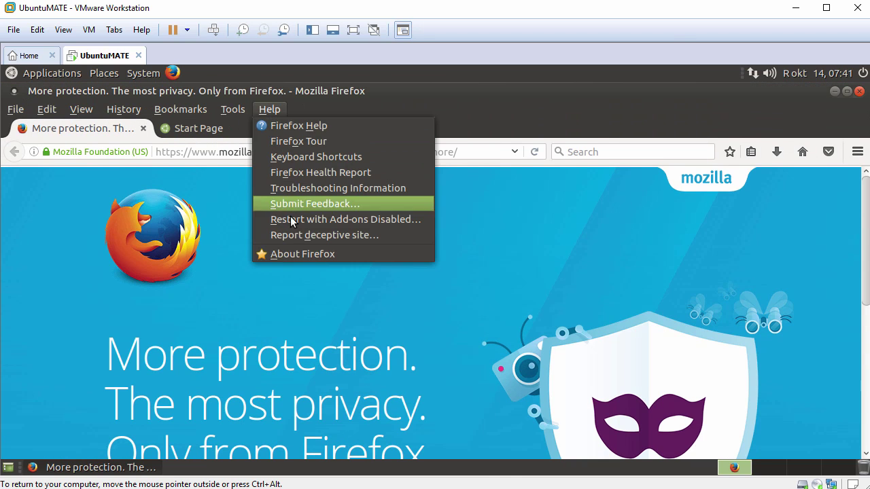
{"action": "left_click", "coordinate": [298, 255]}
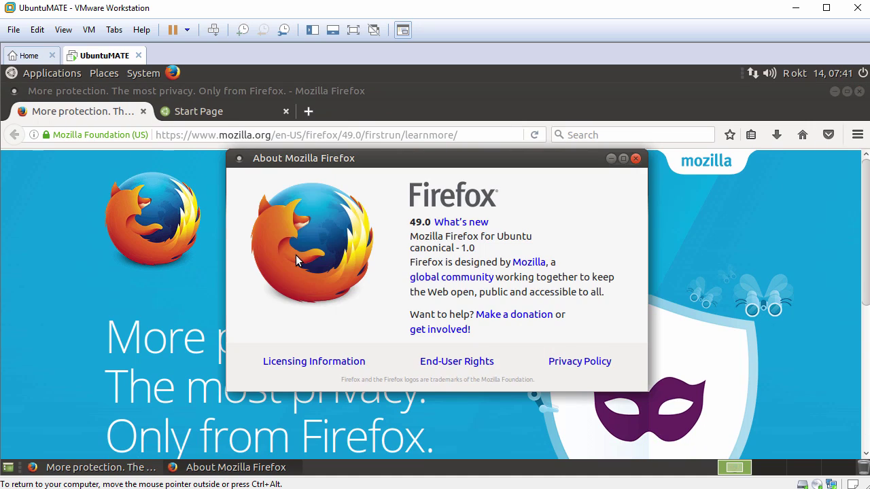
{"action": "double_click", "coordinate": [414, 222]}
{"action": "left_click", "coordinate": [636, 159]}
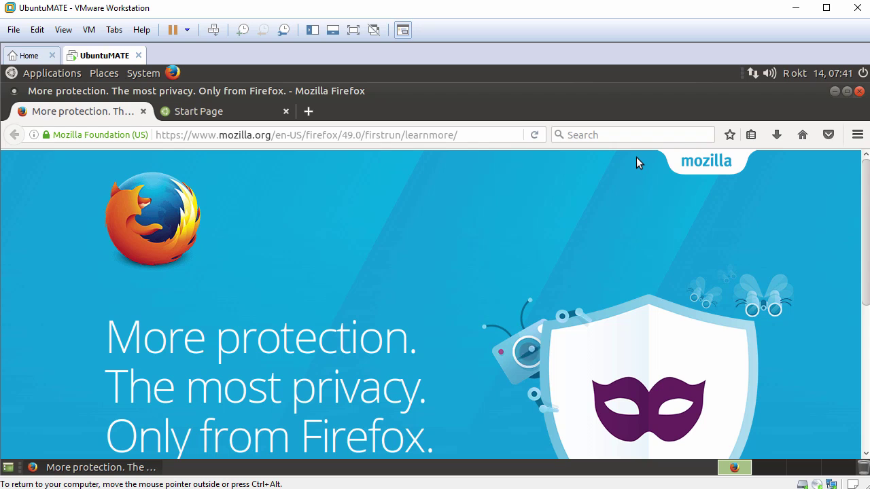
{"action": "left_click", "coordinate": [859, 91]}
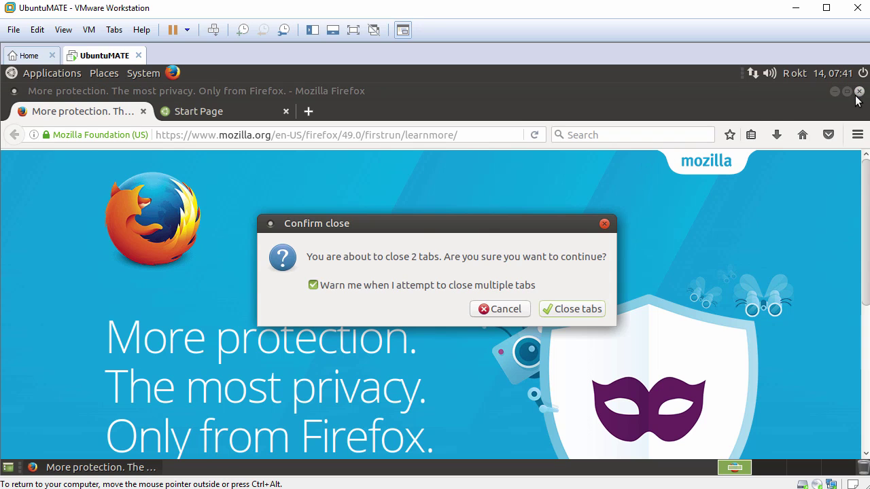
{"action": "left_click", "coordinate": [572, 309]}
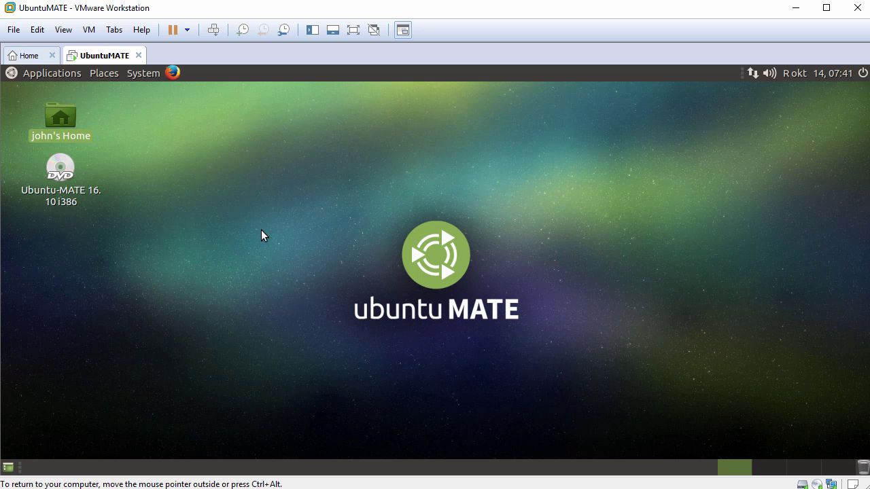
Open LibreOffice from the office applications and create a new Writer document
{"action": "left_click", "coordinate": [48, 73]}
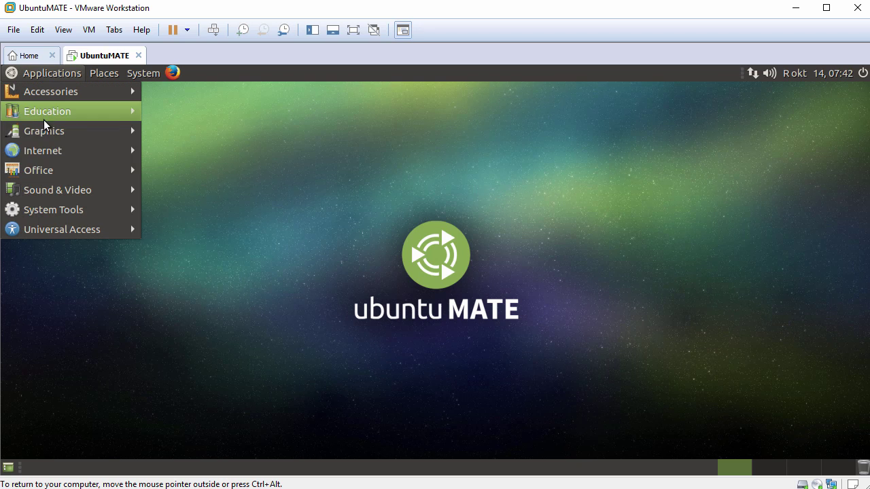
{"action": "mouse_move", "coordinate": [97, 171]}
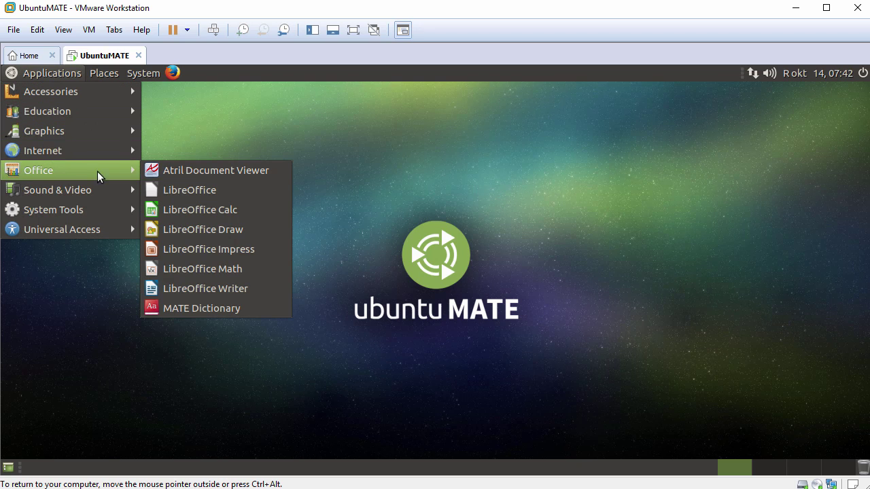
{"action": "left_click", "coordinate": [184, 190]}
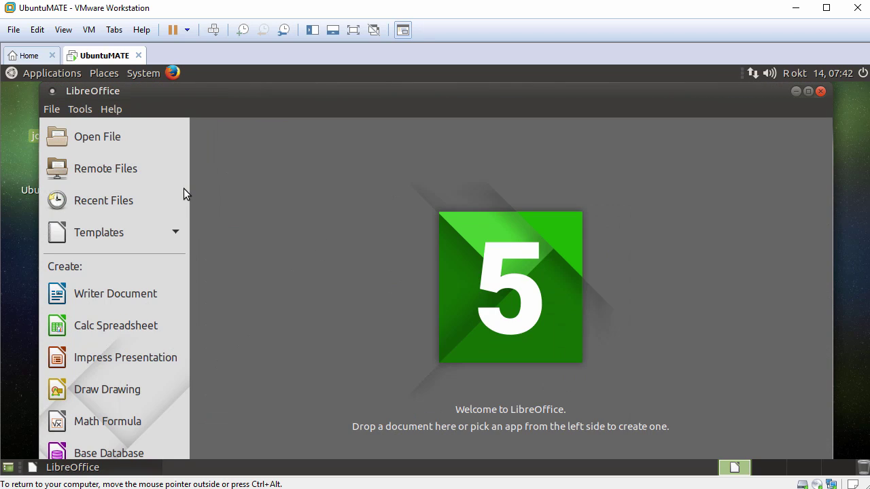
{"action": "left_click", "coordinate": [110, 297]}
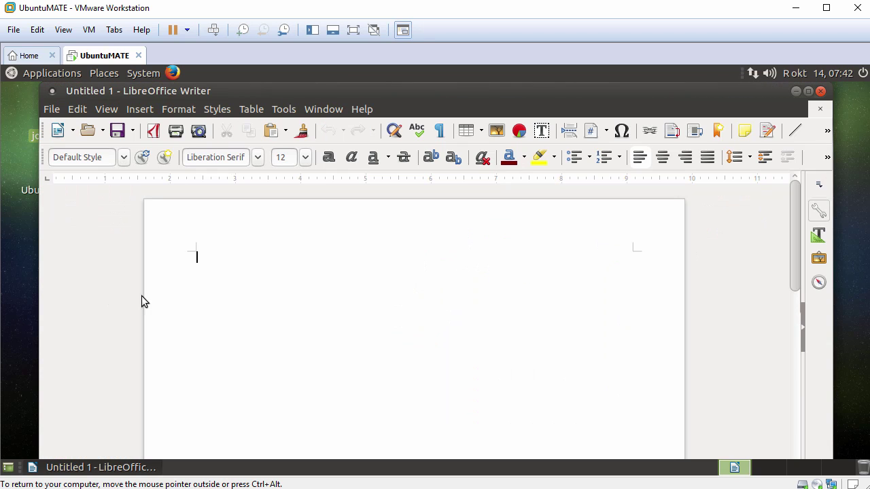
Check LibreOffice's version information, highlight the version line, and exit LibreOffice
{"action": "left_click", "coordinate": [362, 109]}
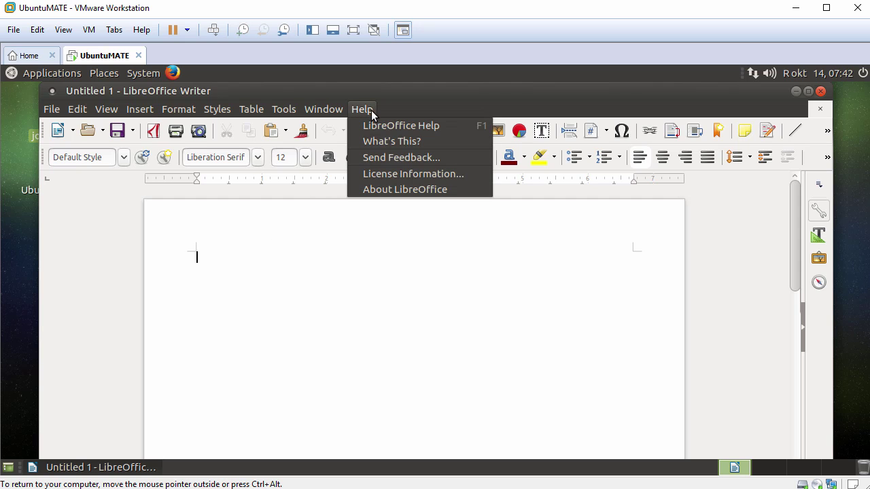
{"action": "left_click", "coordinate": [389, 189]}
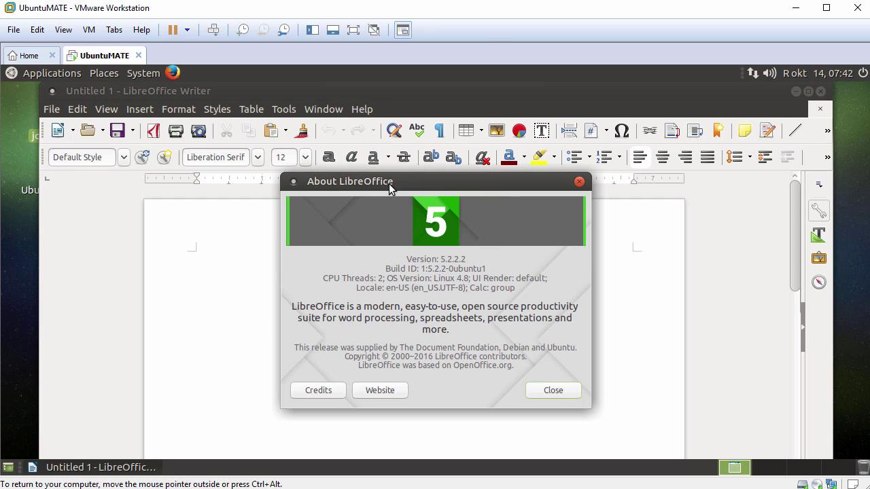
{"action": "left_click_drag", "start_coordinate": [406, 259], "coordinate": [478, 259]}
{"action": "left_click", "coordinate": [552, 391]}
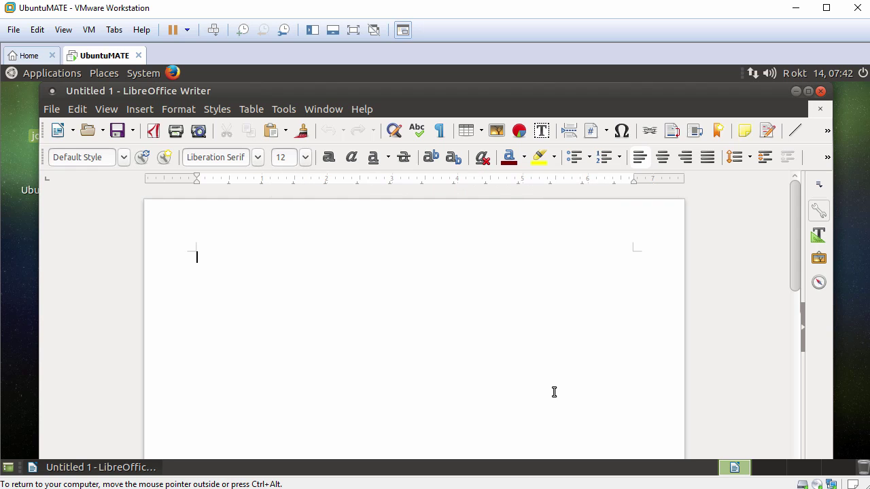
{"action": "left_click", "coordinate": [52, 109]}
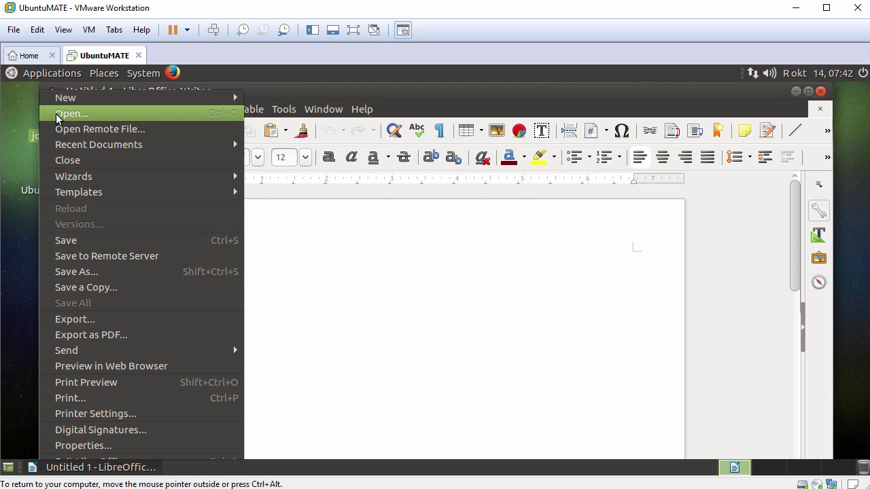
{"action": "left_click", "coordinate": [110, 453]}
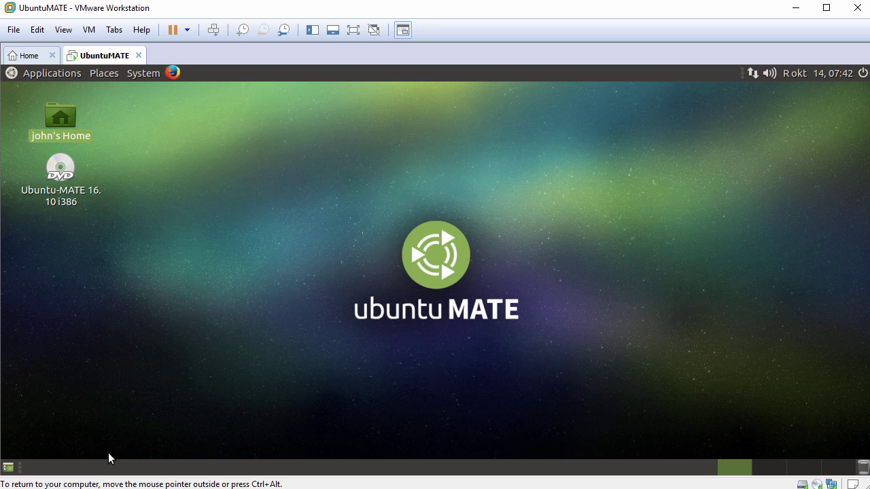
Open the Rhythmbox music player from the sound and video applications
{"action": "left_click", "coordinate": [53, 72]}
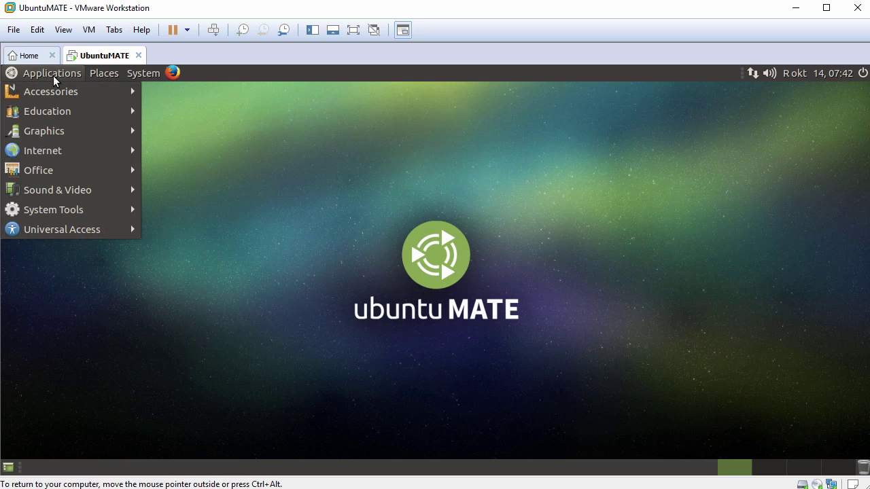
{"action": "mouse_move", "coordinate": [61, 190]}
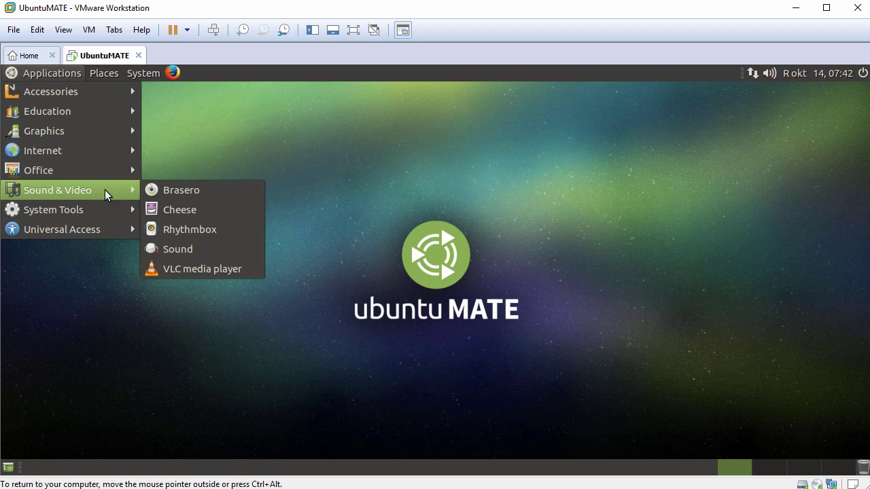
{"action": "left_click", "coordinate": [171, 230]}
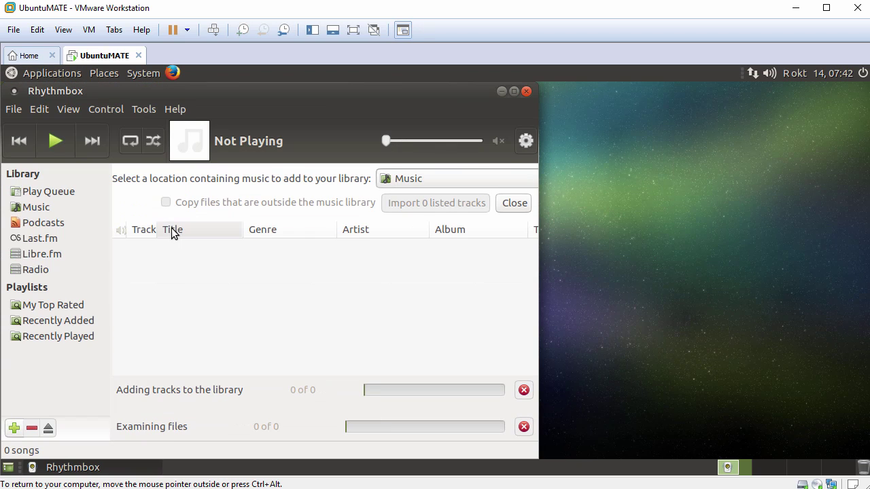
Check Rhythmbox's version information and close the music player
{"action": "left_click", "coordinate": [175, 109]}
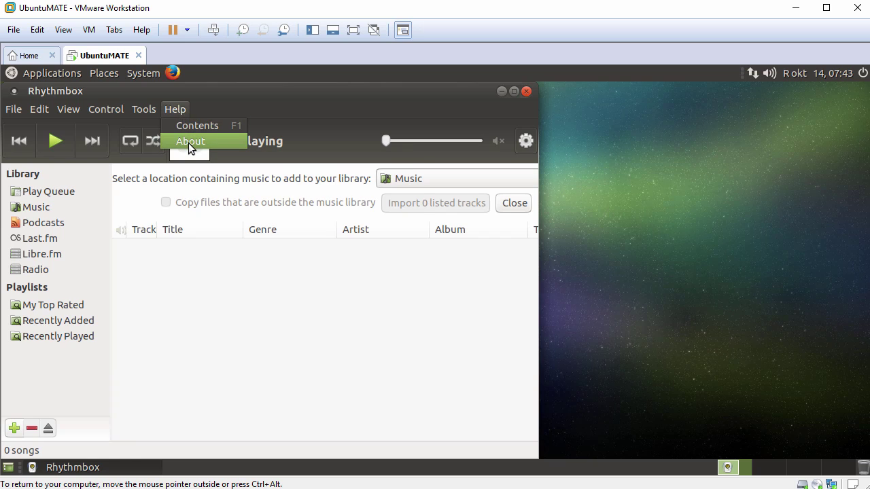
{"action": "left_click", "coordinate": [192, 141]}
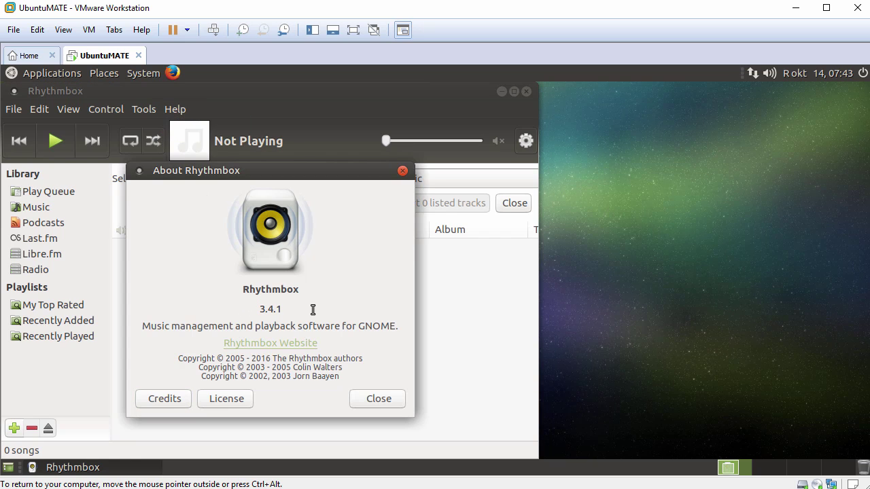
{"action": "left_click", "coordinate": [380, 400]}
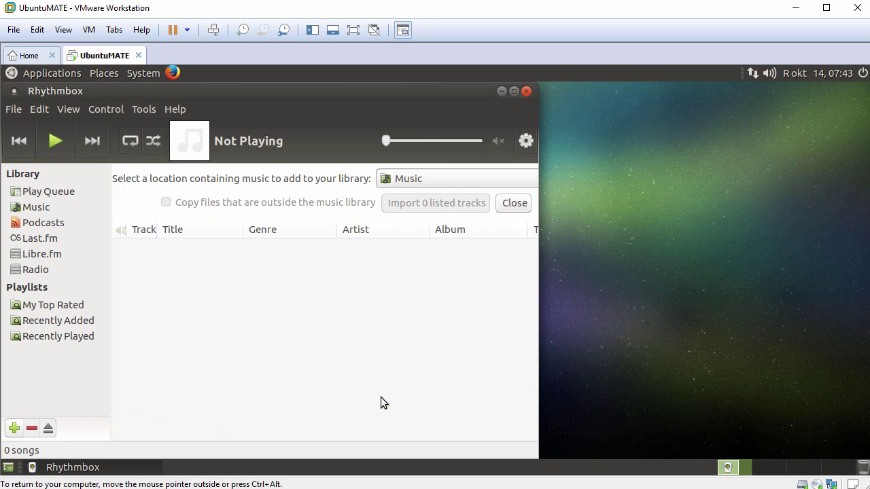
{"action": "left_click", "coordinate": [526, 93]}
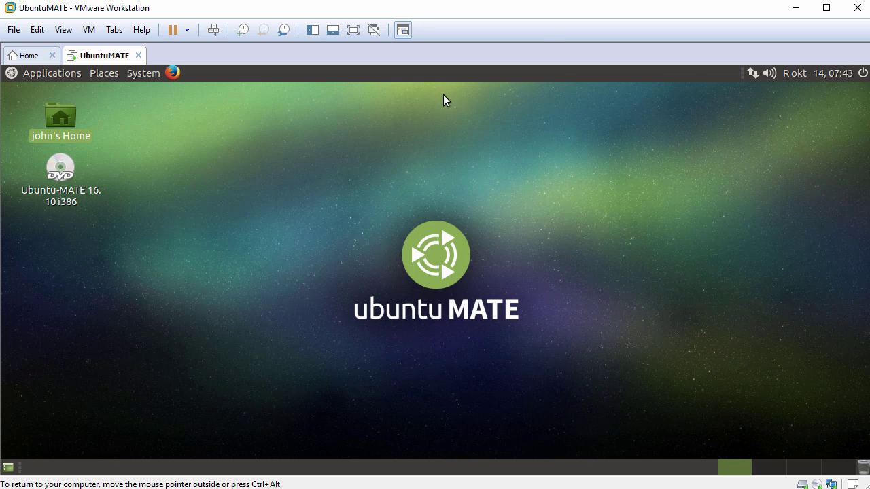
Open VLC media player and accept its privacy policy with metadata network access allowed
{"action": "left_click", "coordinate": [44, 79]}
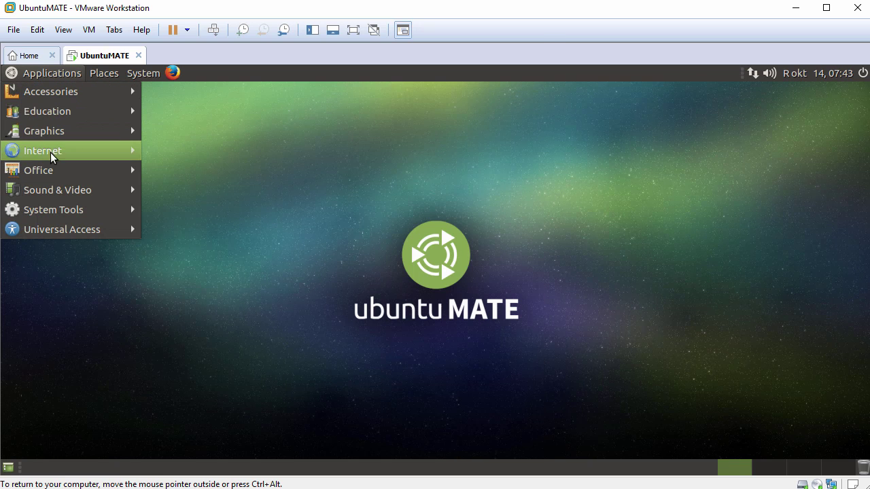
{"action": "mouse_move", "coordinate": [60, 196]}
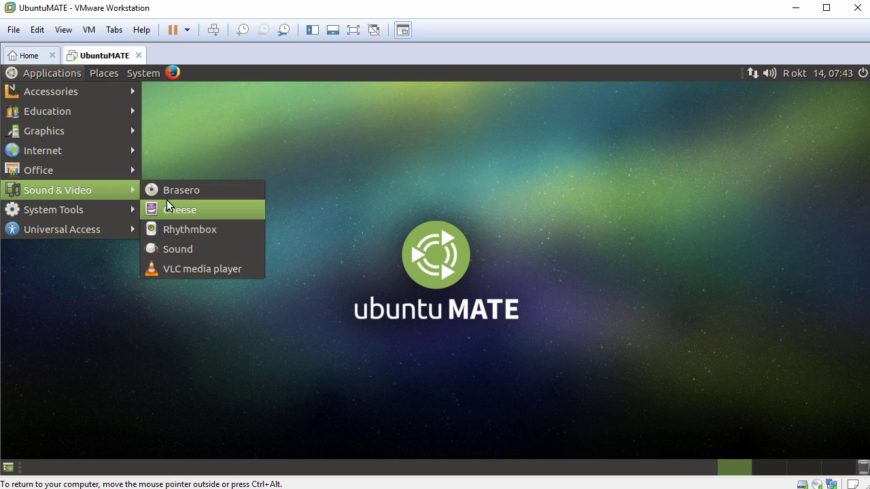
{"action": "left_click", "coordinate": [185, 270]}
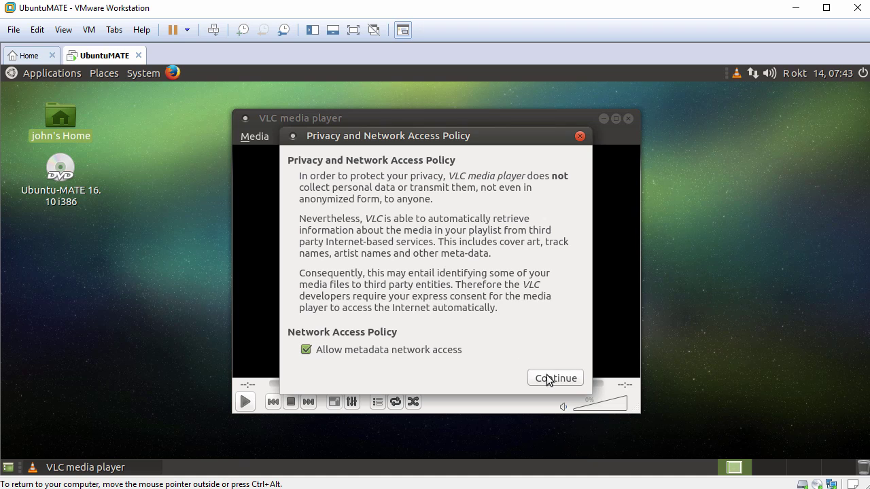
{"action": "left_click", "coordinate": [549, 378]}
Check VLC's version information and close the media player
{"action": "left_click", "coordinate": [543, 138]}
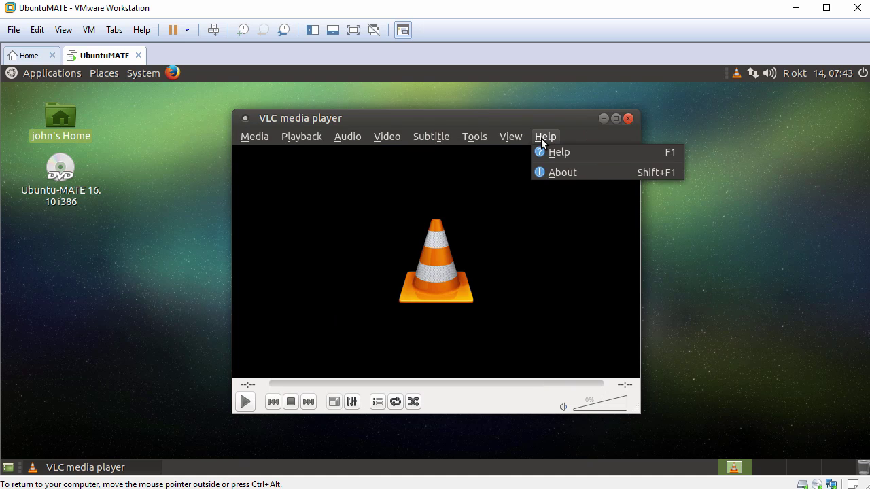
{"action": "left_click", "coordinate": [554, 172]}
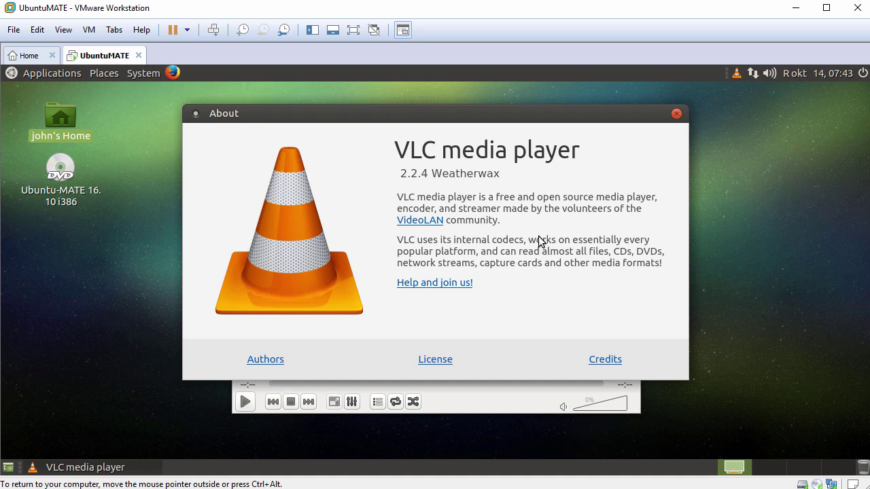
{"action": "left_click", "coordinate": [676, 115]}
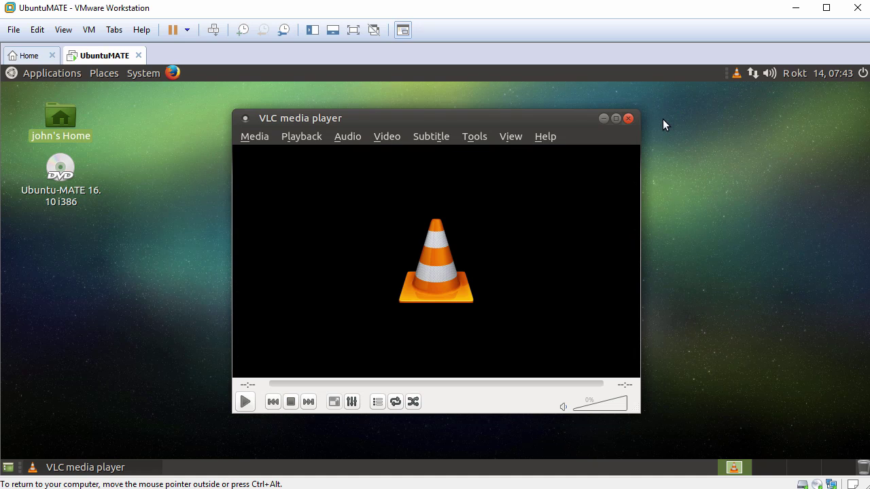
{"action": "left_click", "coordinate": [629, 119]}
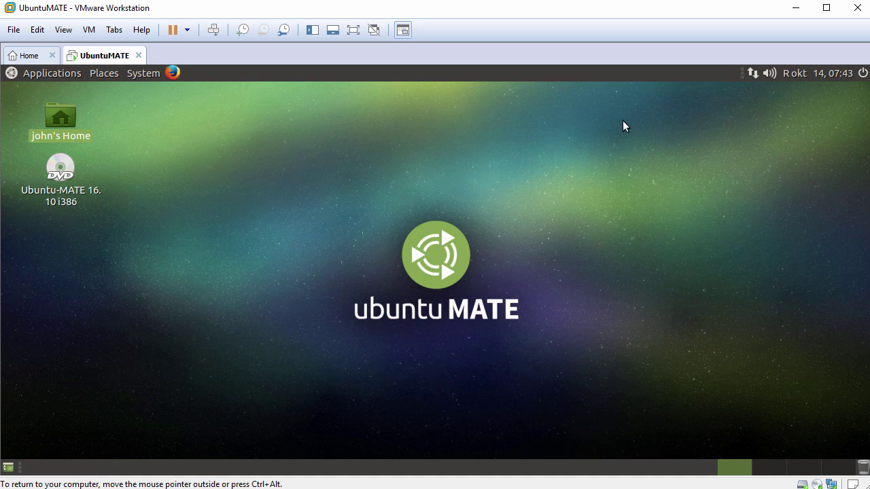
Open MATE System Monitor and view the system's release, kernel, hardware and disk space information
{"action": "left_click", "coordinate": [57, 75]}
{"action": "mouse_move", "coordinate": [79, 208]}
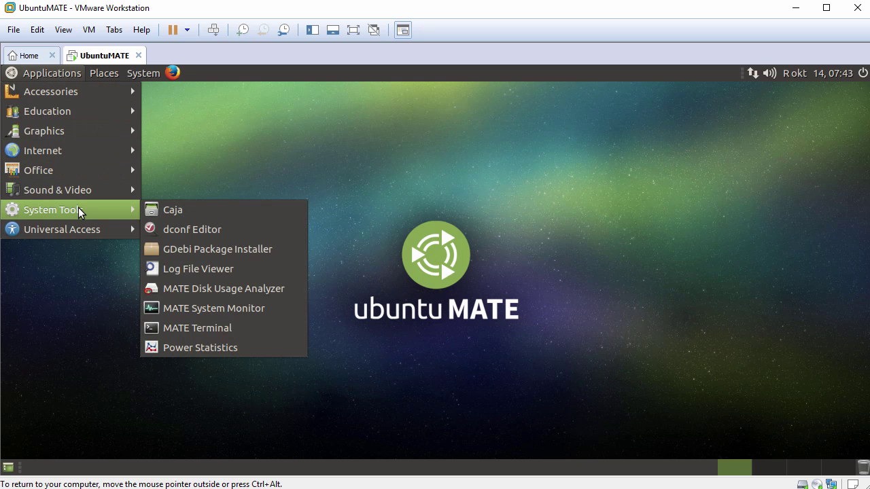
{"action": "left_click", "coordinate": [223, 308]}
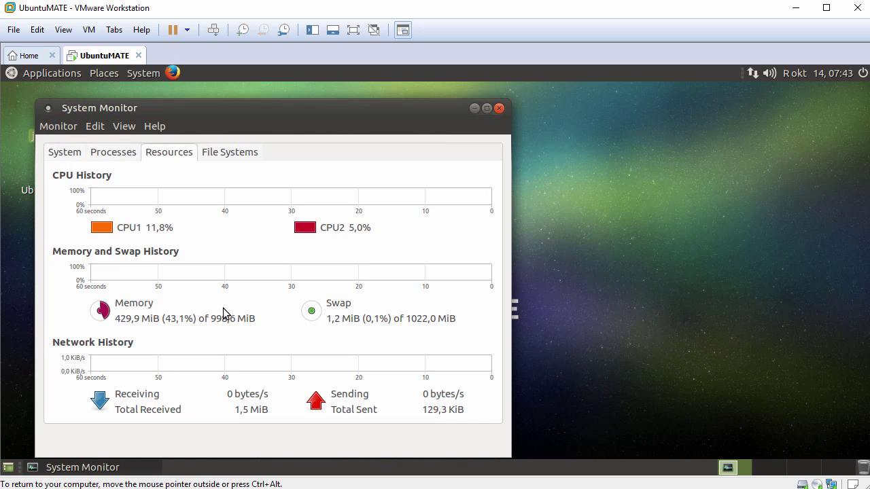
{"action": "left_click", "coordinate": [69, 154]}
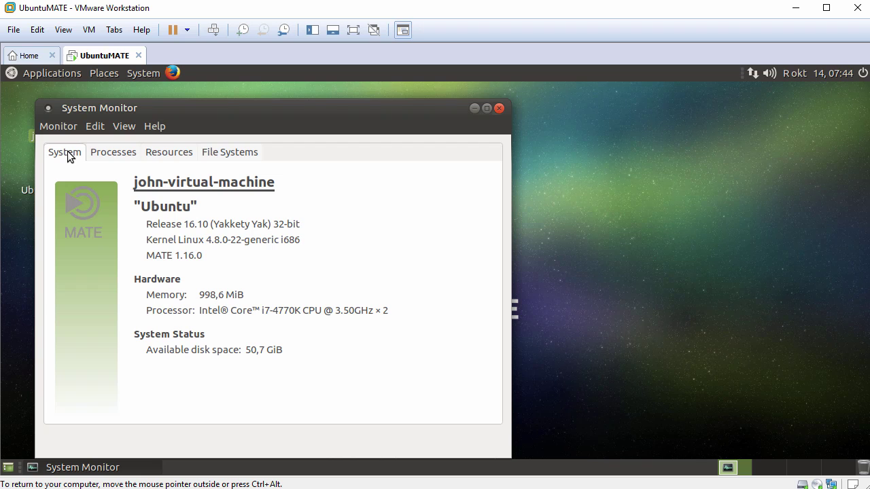